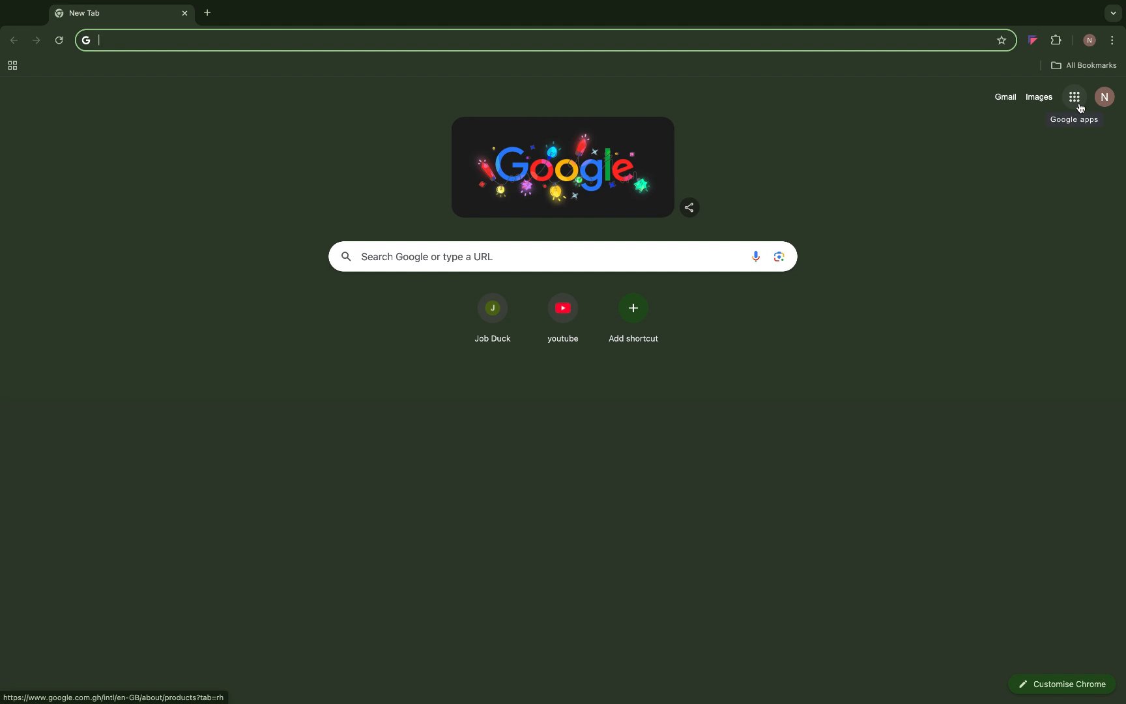
Open Google Meet, create a meeting for later and copy its joining link
{"action": "left_click", "coordinate": [1080, 106]}
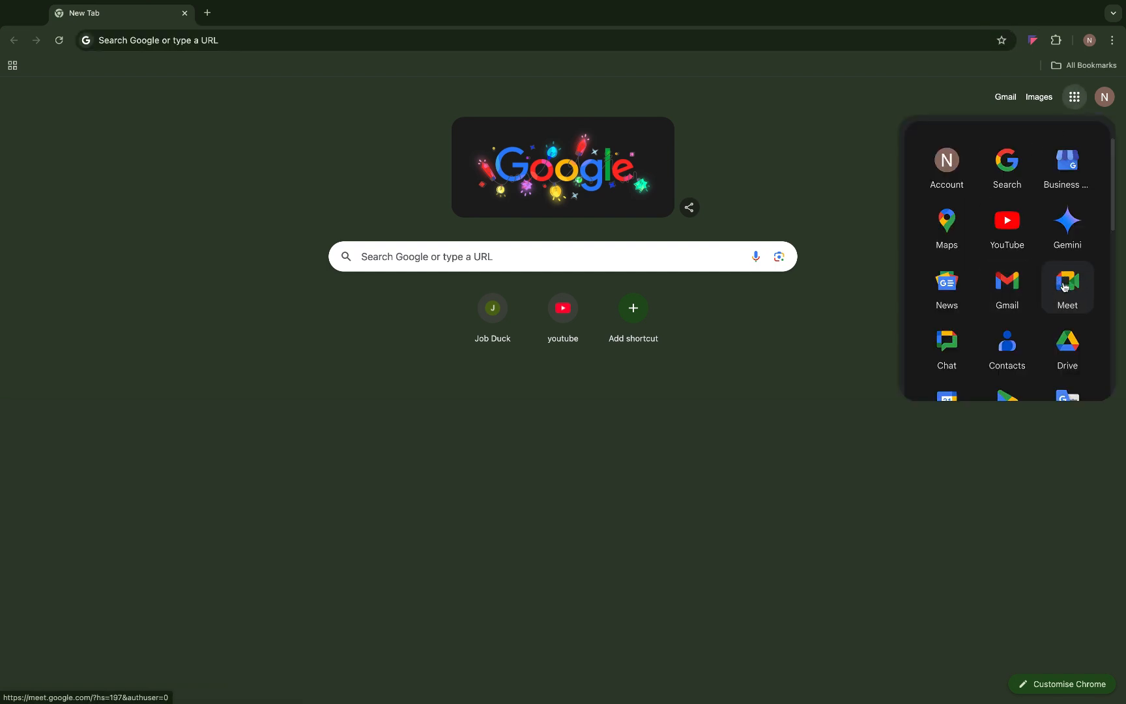
{"action": "left_click", "coordinate": [1064, 286]}
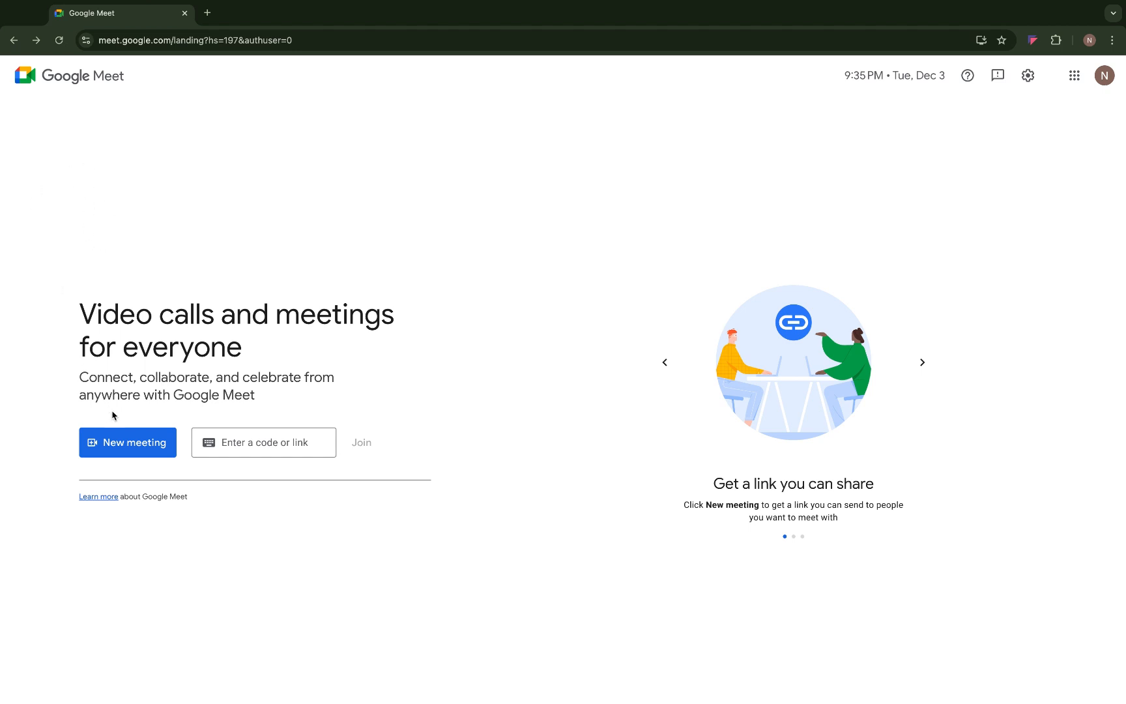
{"action": "left_click", "coordinate": [125, 451]}
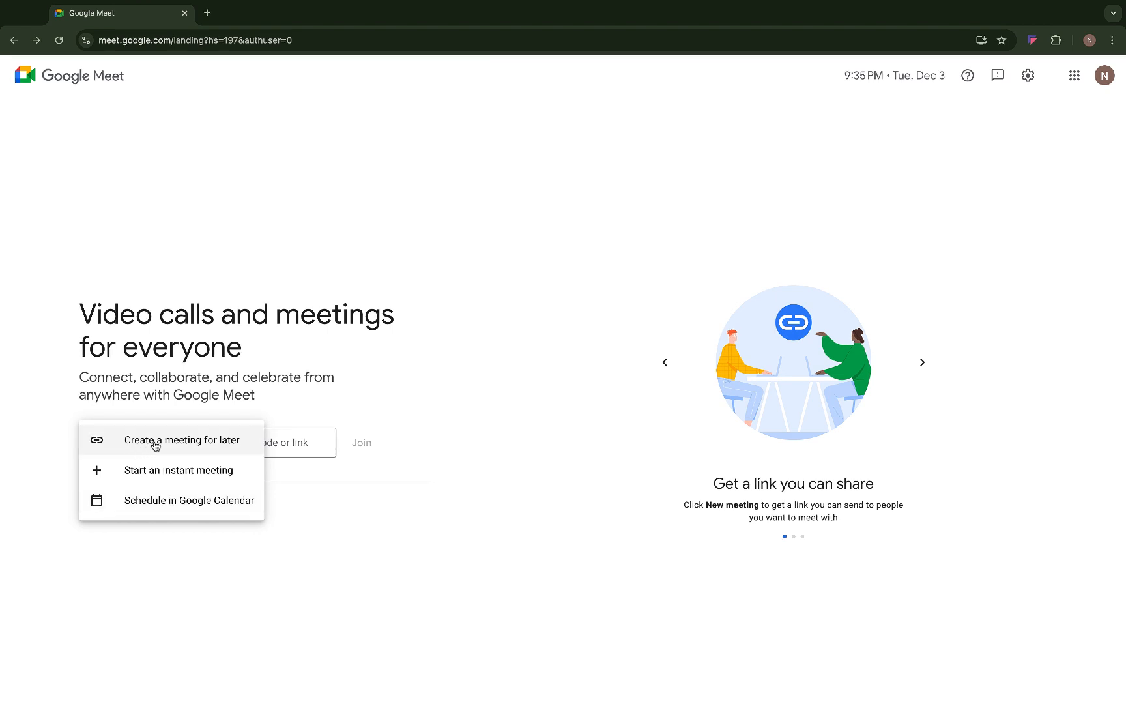
{"action": "left_click", "coordinate": [185, 446]}
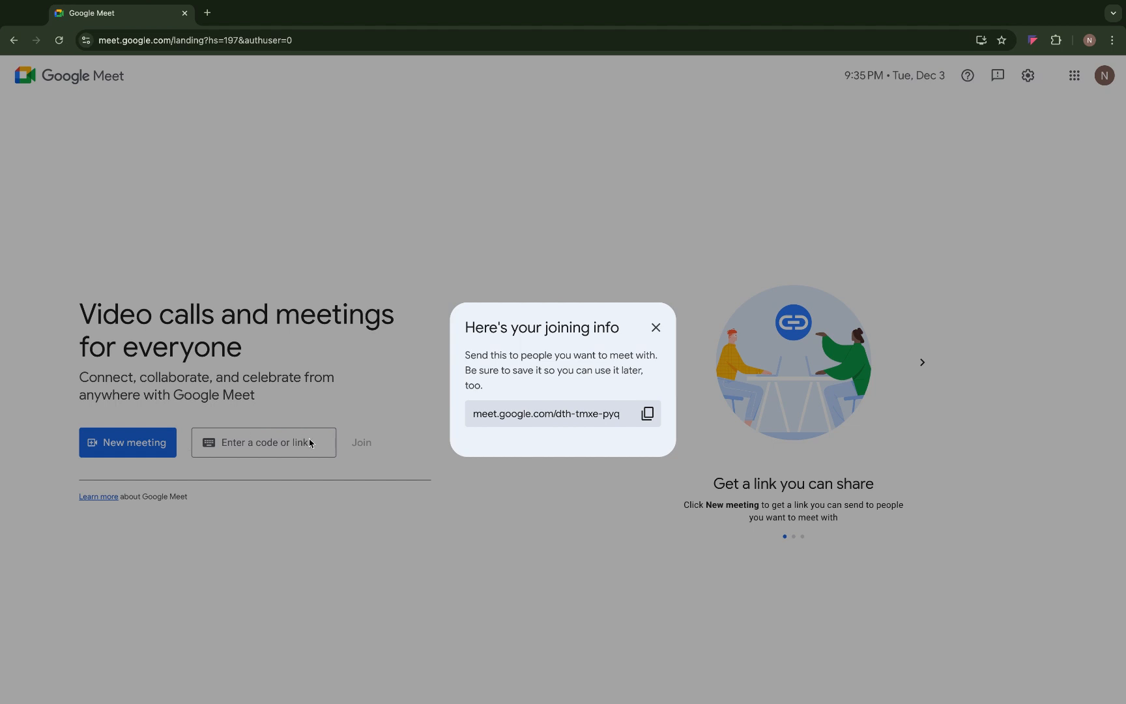
{"action": "left_click", "coordinate": [648, 419]}
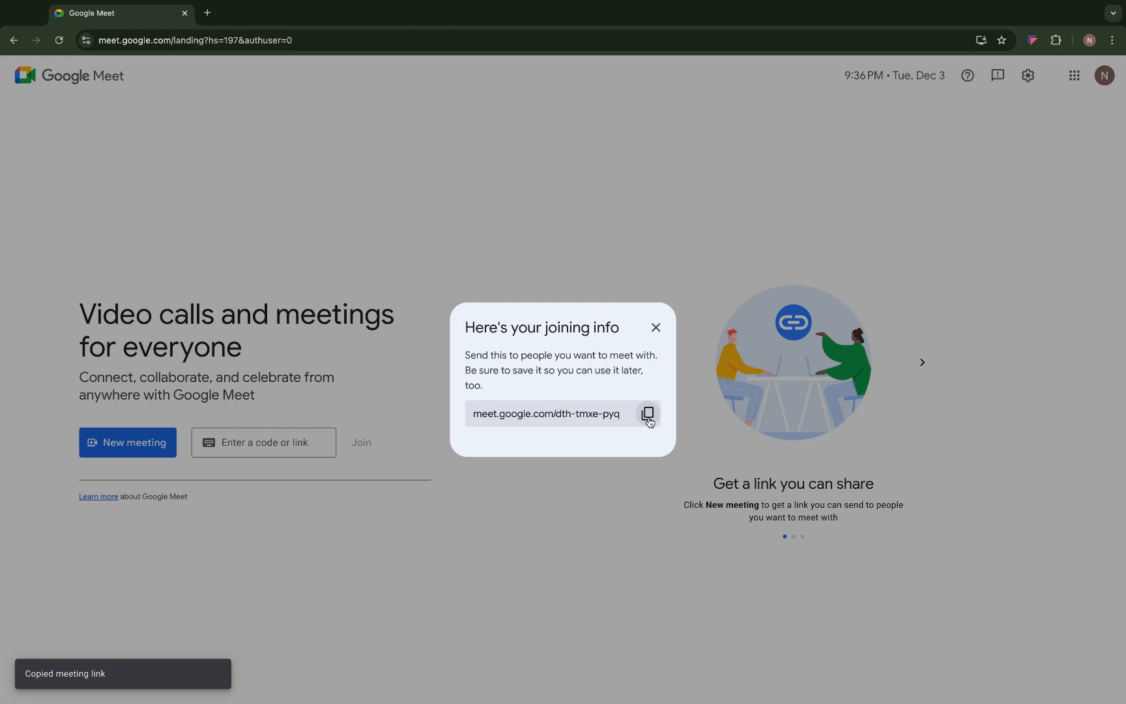
{"action": "left_click", "coordinate": [259, 442]}
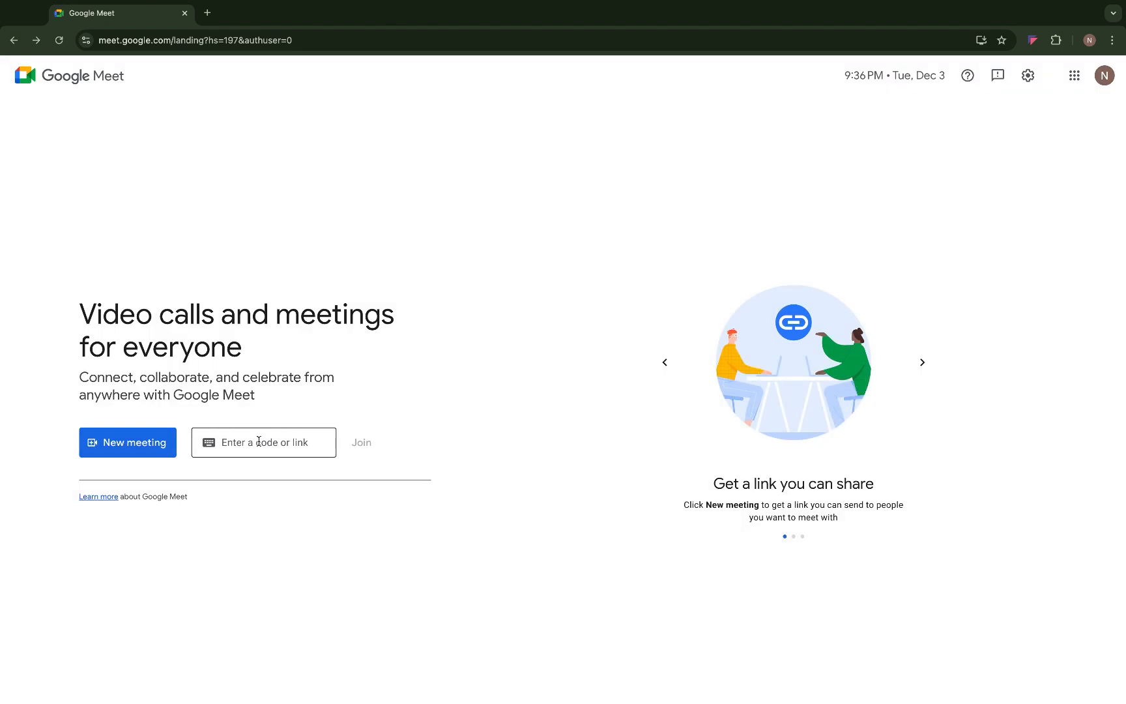
Join the meeting using the copied link, declining desktop notifications
{"action": "left_click", "coordinate": [249, 446]}
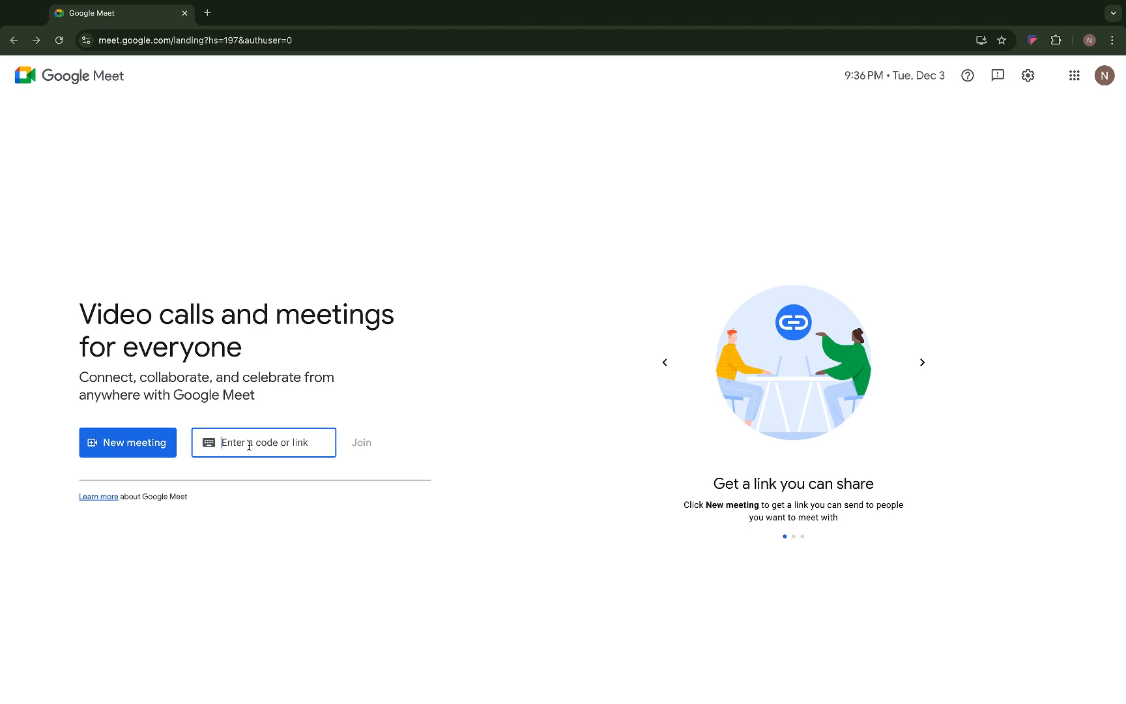
{"action": "key", "text": "super+v"}
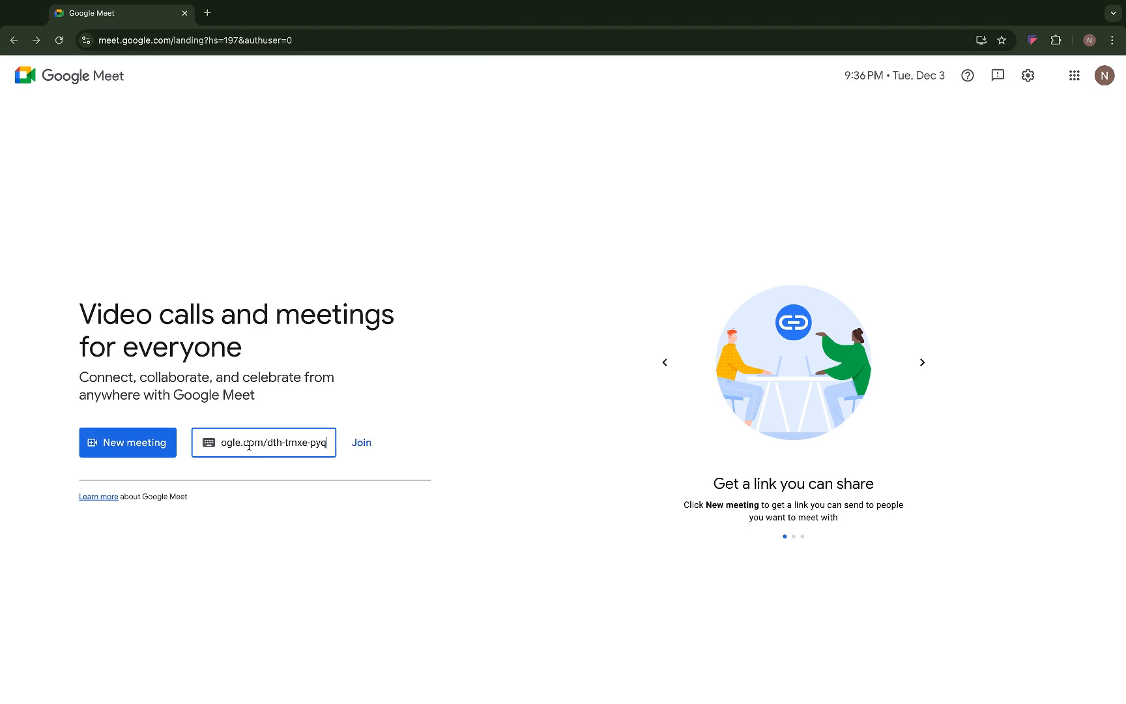
{"action": "left_click", "coordinate": [368, 449]}
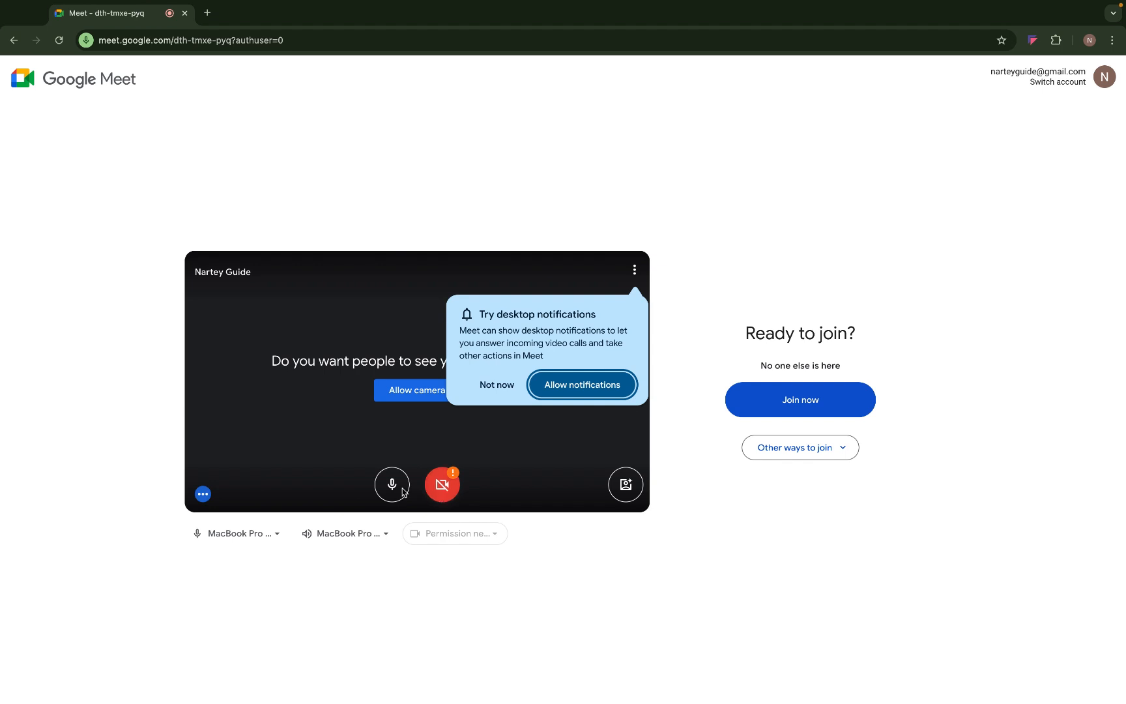
{"action": "left_click", "coordinate": [513, 387]}
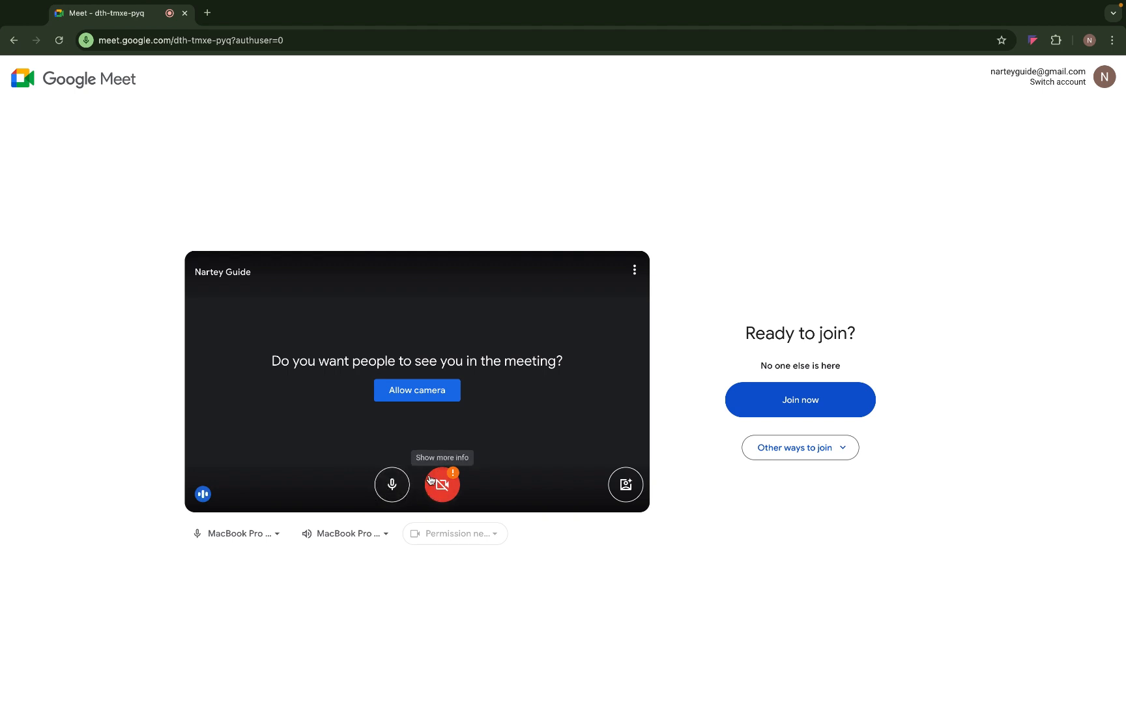
{"action": "left_click", "coordinate": [805, 407]}
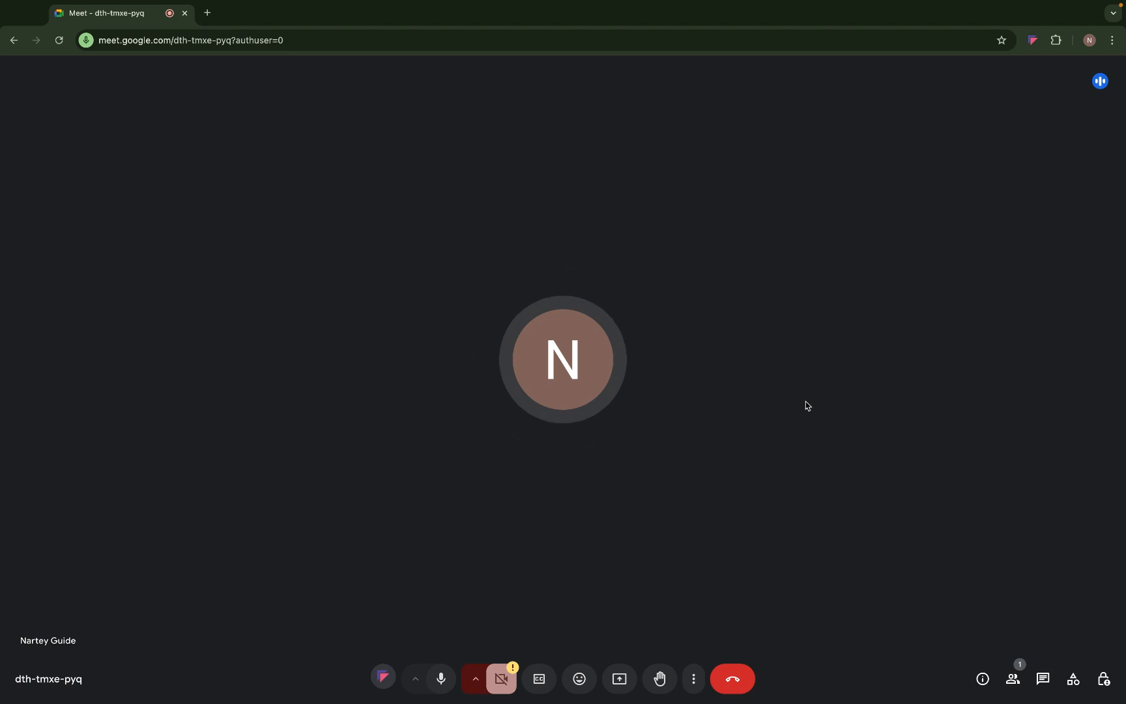
Leave the current call for the home screen and start an instant meeting, copying its link
{"action": "left_click", "coordinate": [734, 687]}
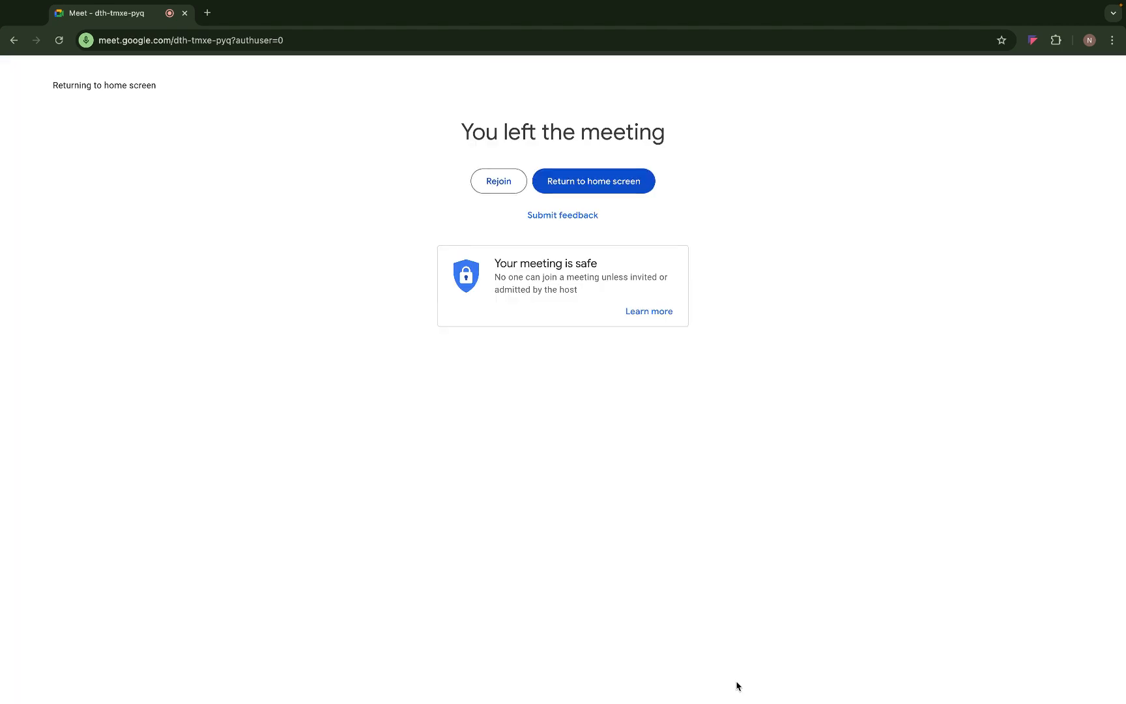
{"action": "left_click", "coordinate": [588, 186]}
{"action": "left_click", "coordinate": [127, 442]}
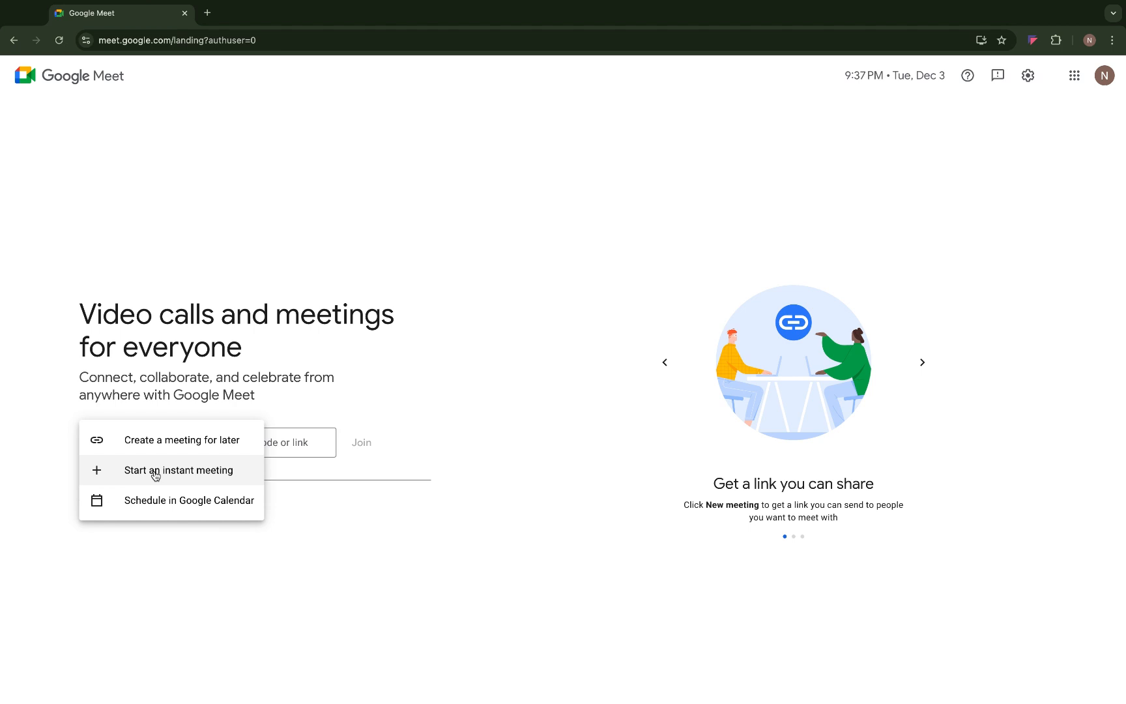
{"action": "left_click", "coordinate": [177, 476]}
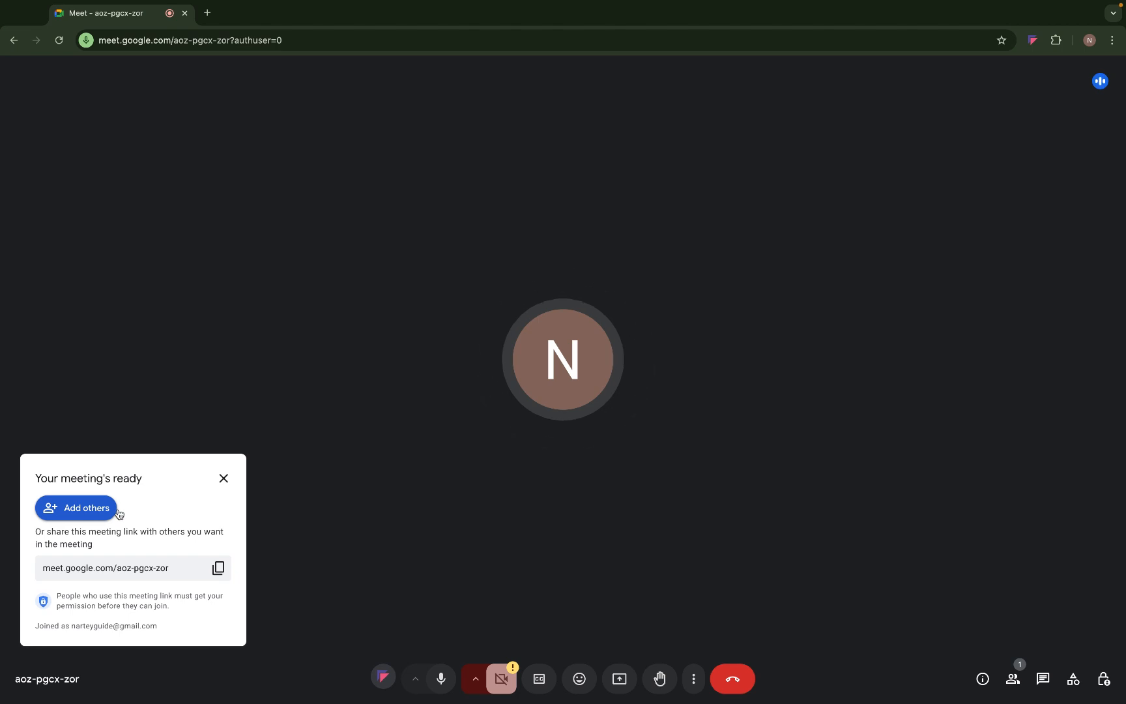
{"action": "left_click", "coordinate": [219, 569]}
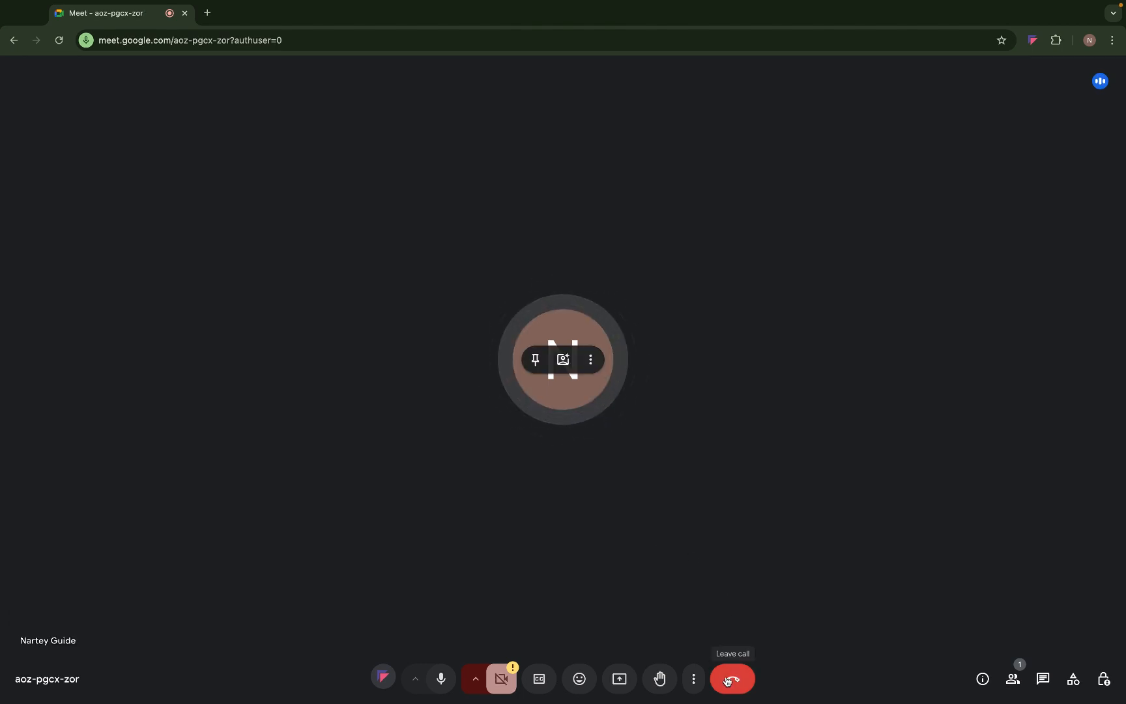
Leave the instant meeting and open a new Google Calendar event for scheduling a meeting
{"action": "left_click", "coordinate": [730, 681]}
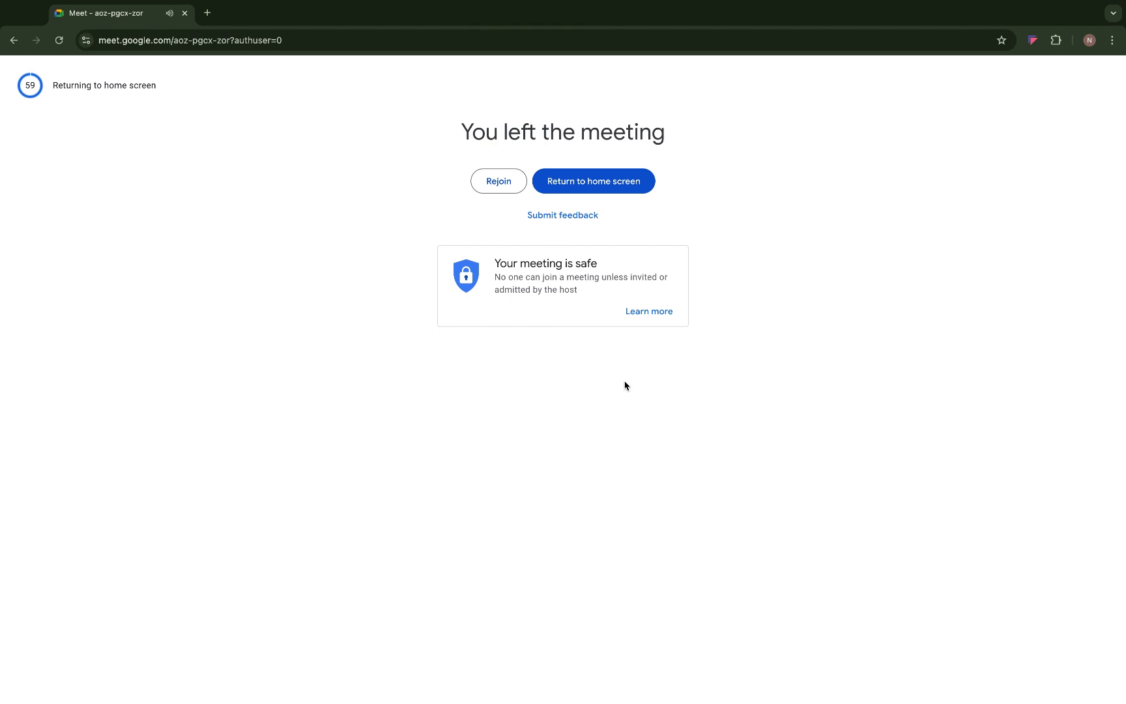
{"action": "left_click", "coordinate": [579, 181]}
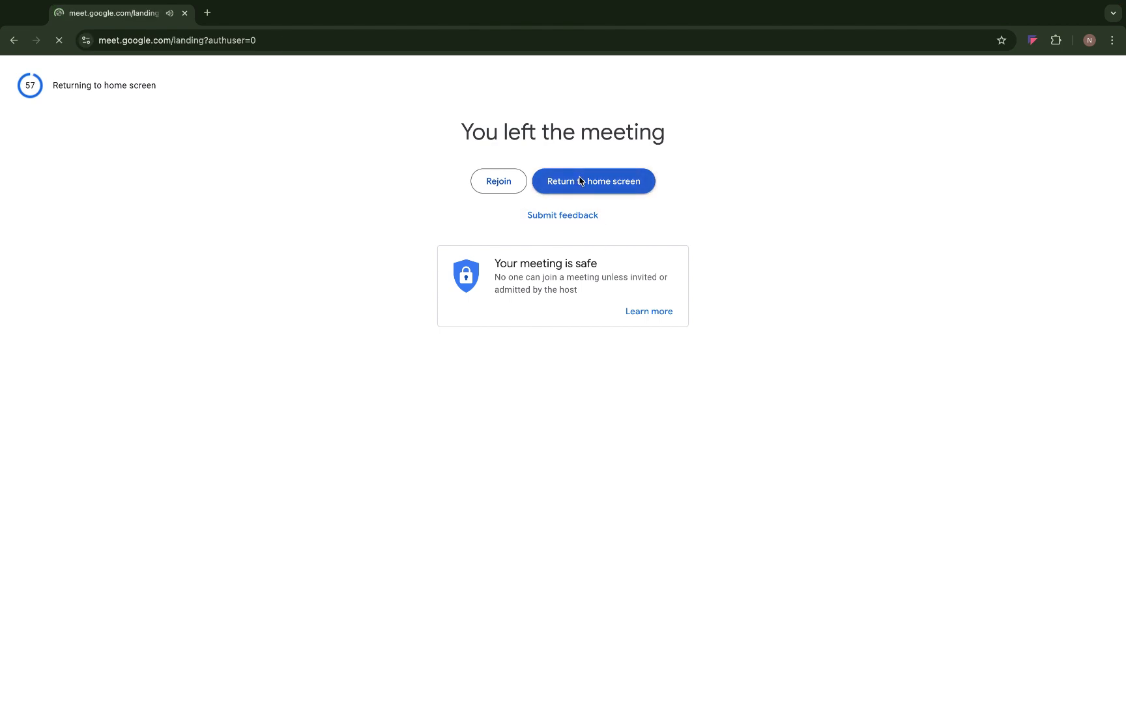
{"action": "left_click", "coordinate": [144, 443]}
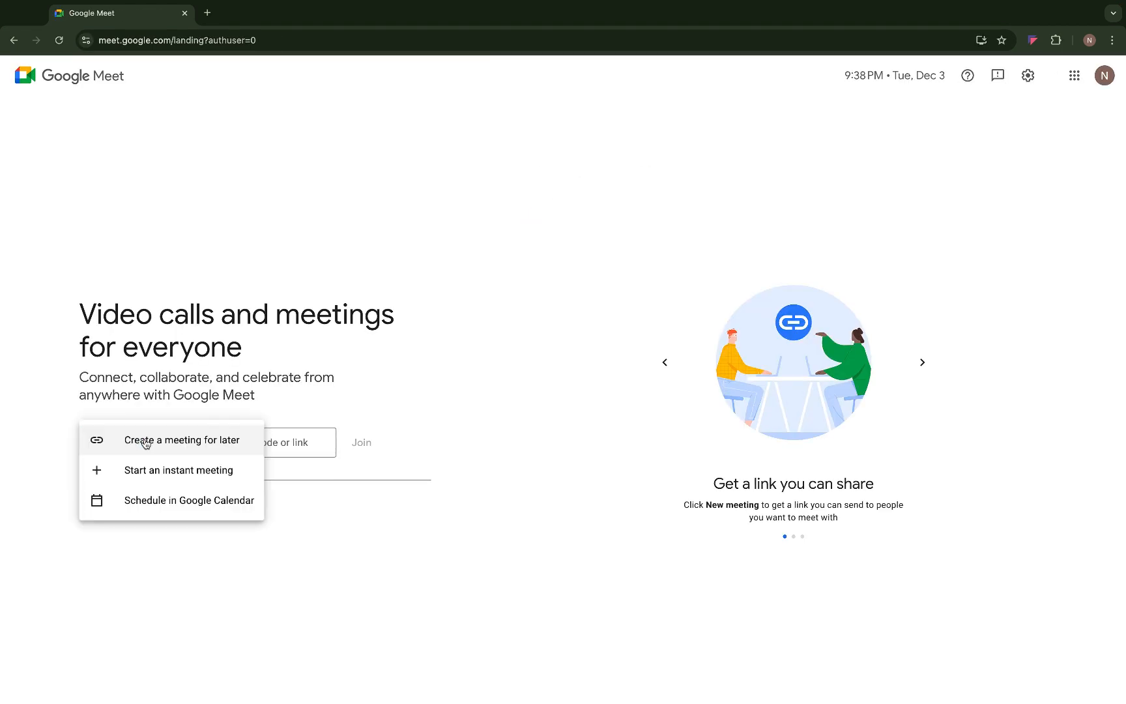
{"action": "left_click", "coordinate": [162, 506]}
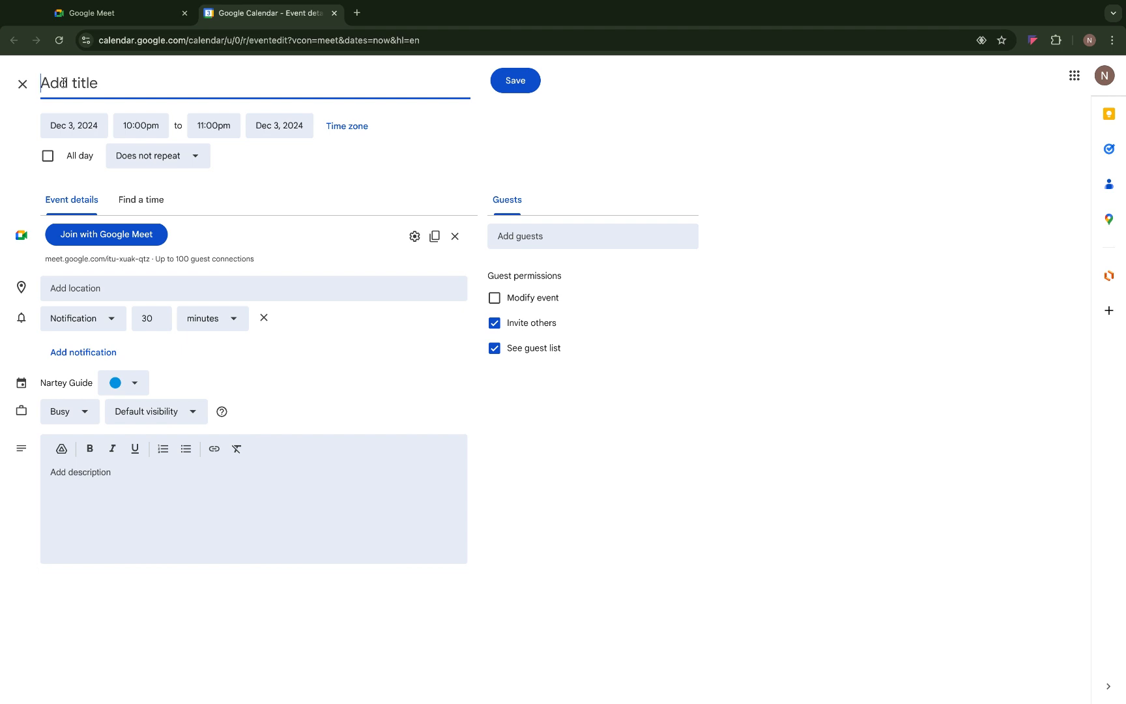
Title the event "google meet tutorials" and schedule it for Dec 4, 2024, starting at 9:30pm, not all day
{"action": "type", "text": "google meet"}
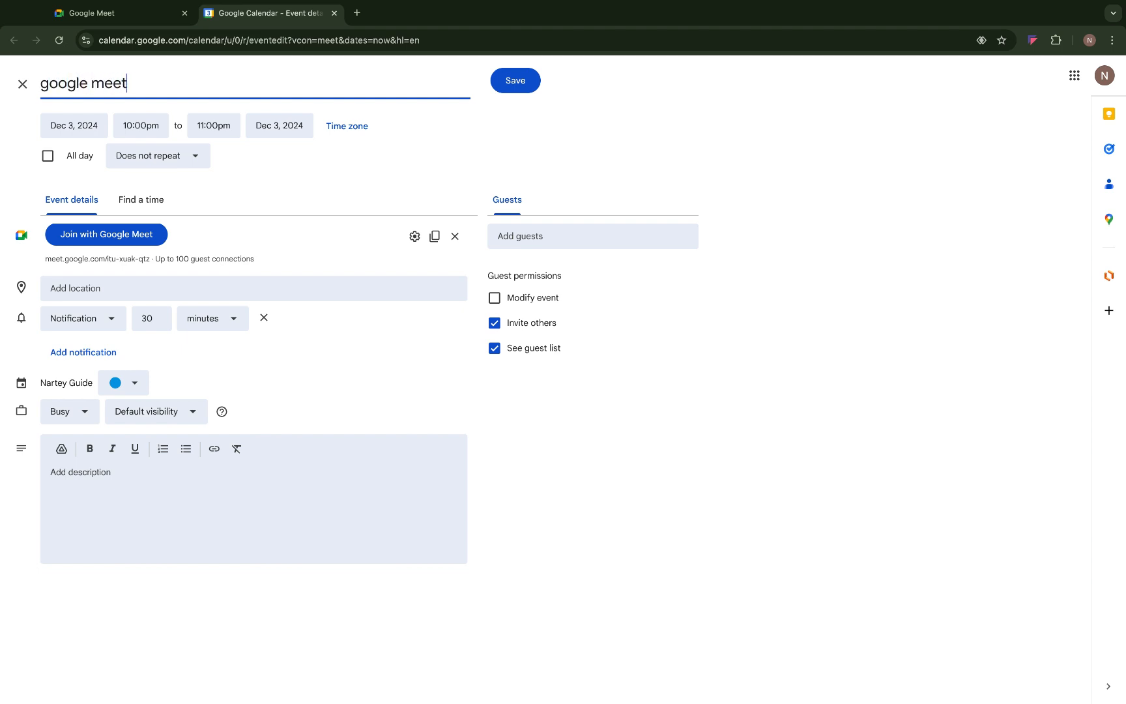
{"action": "type", "text": " tutorials"}
{"action": "left_click", "coordinate": [68, 124]}
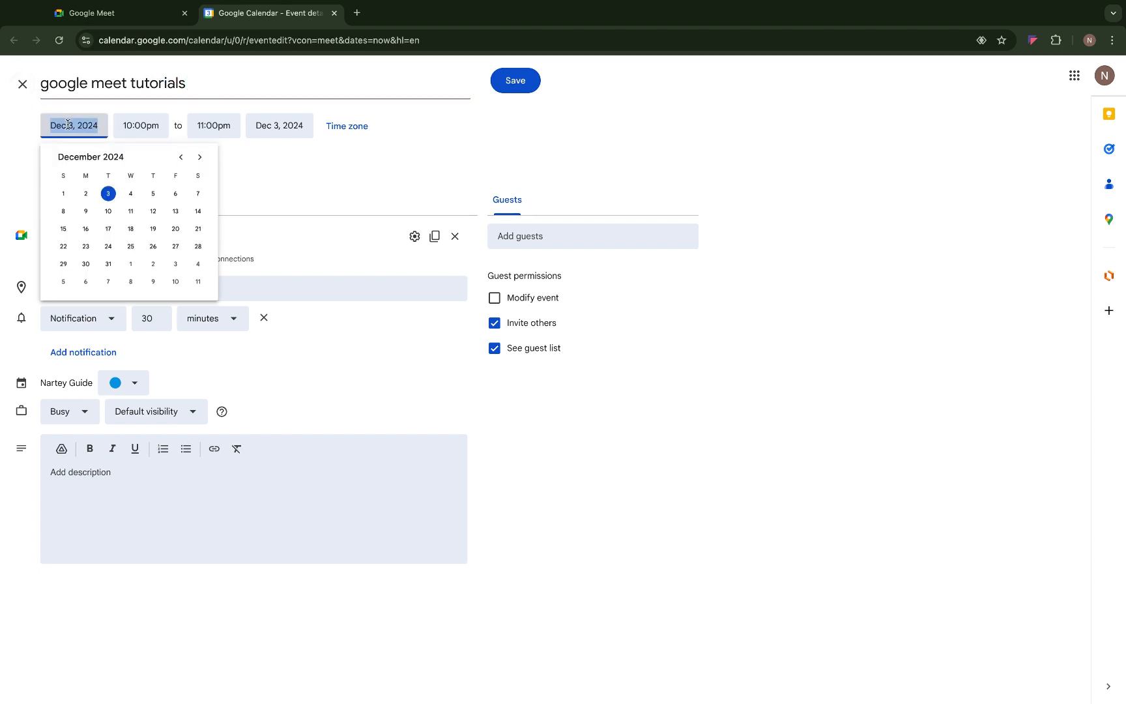
{"action": "left_click", "coordinate": [131, 197]}
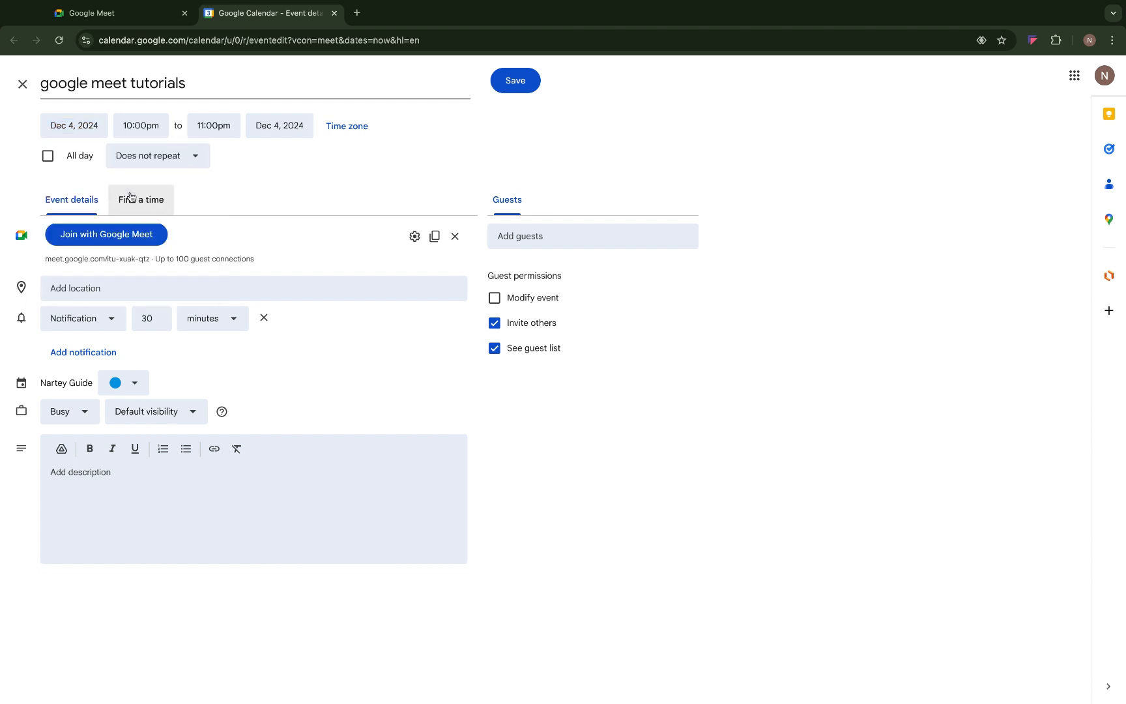
{"action": "left_click", "coordinate": [152, 127]}
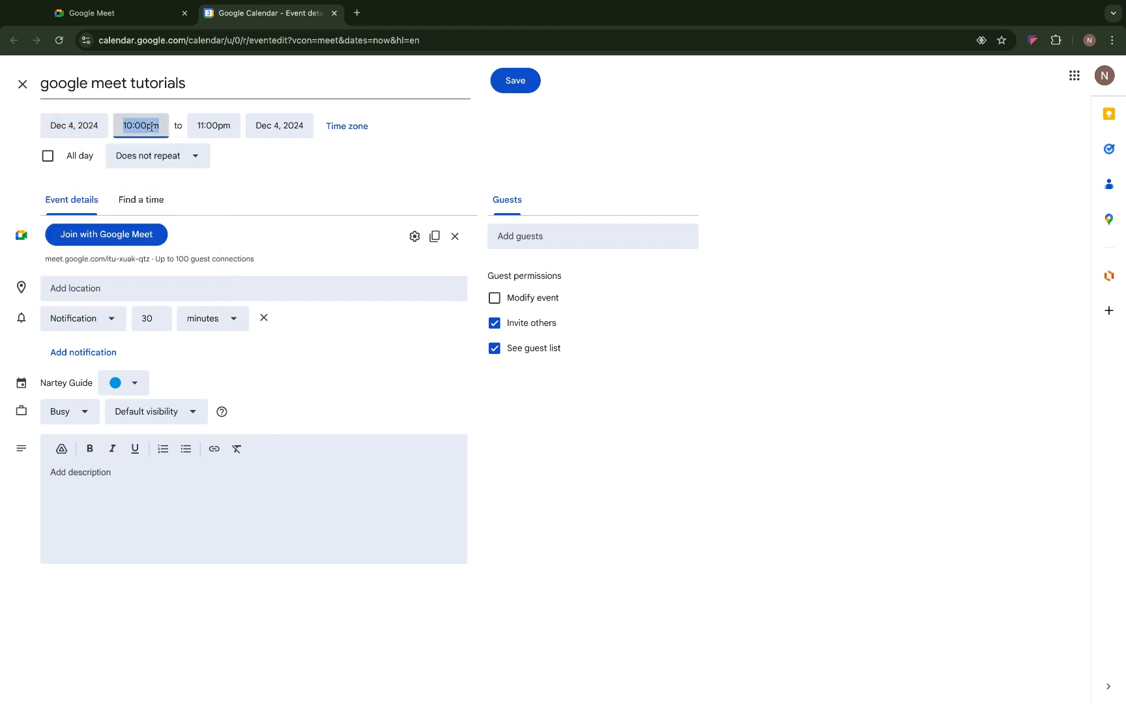
{"action": "left_click", "coordinate": [152, 164]}
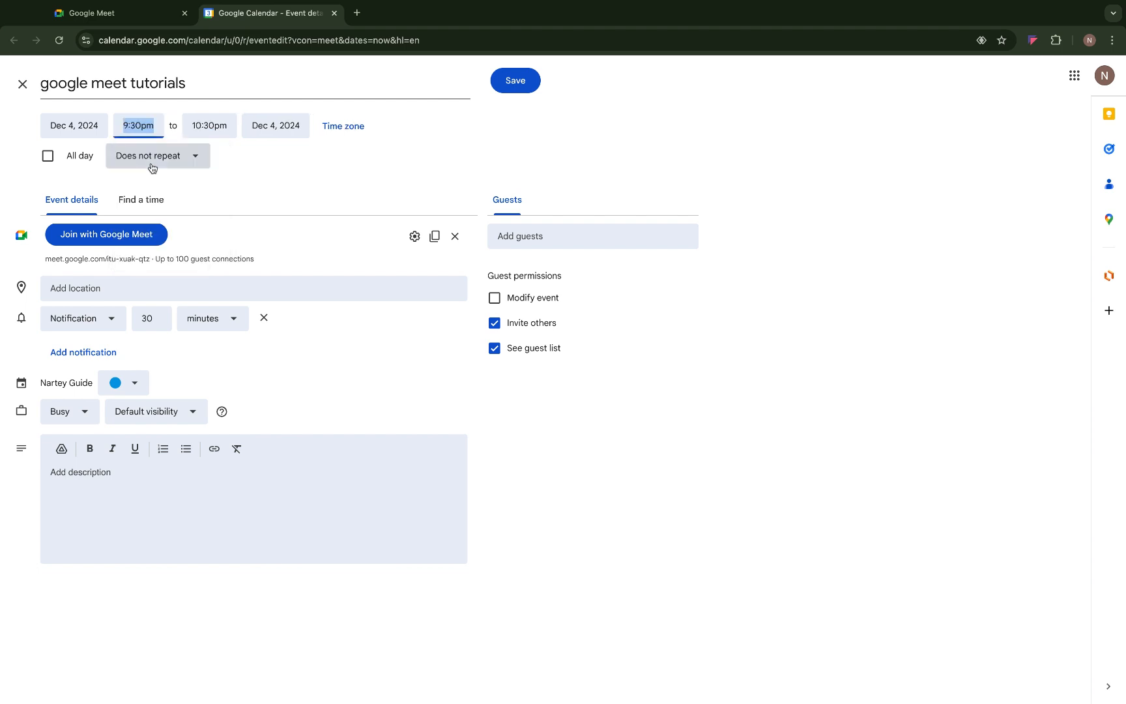
{"action": "left_click", "coordinate": [48, 160]}
{"action": "left_click", "coordinate": [48, 160]}
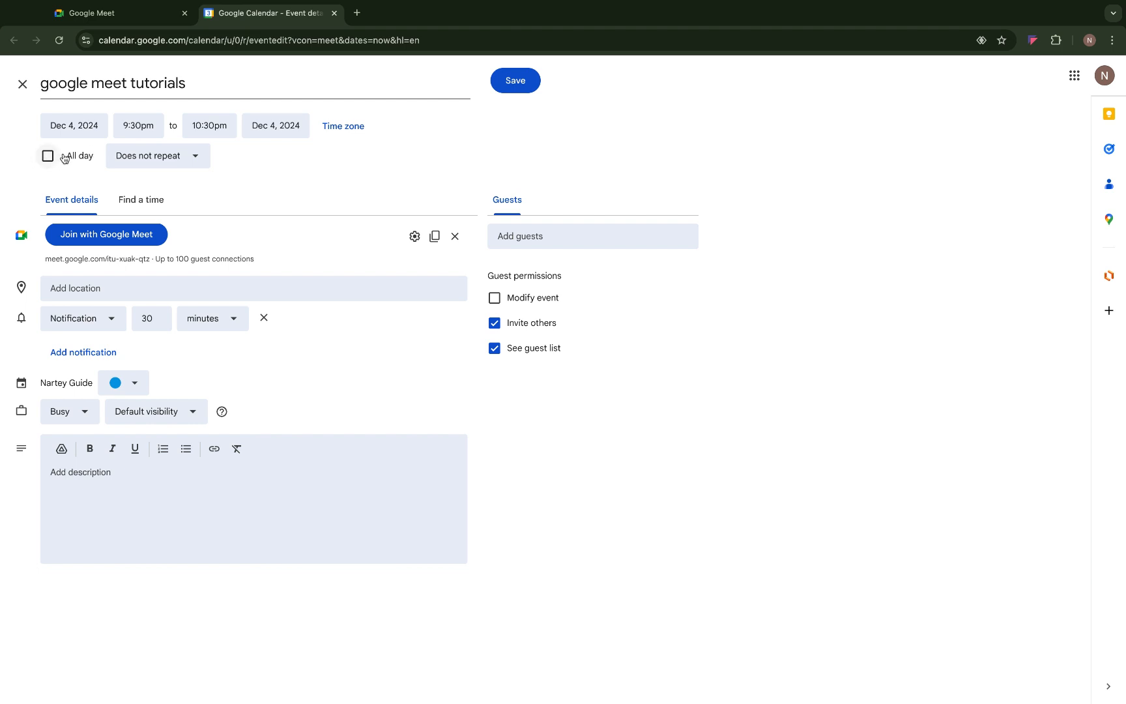
Give the event a custom recurrence of every 2 weeks on Wednesday, ending after 13 occurrences
{"action": "left_click", "coordinate": [196, 158]}
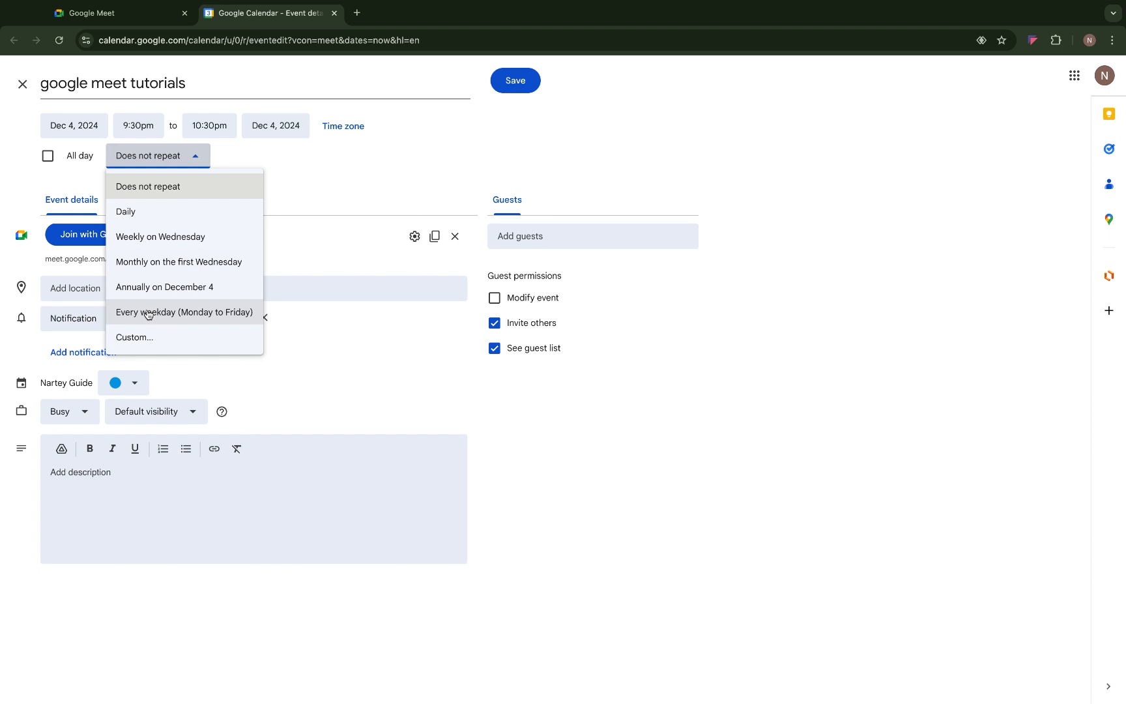
{"action": "left_click", "coordinate": [161, 336]}
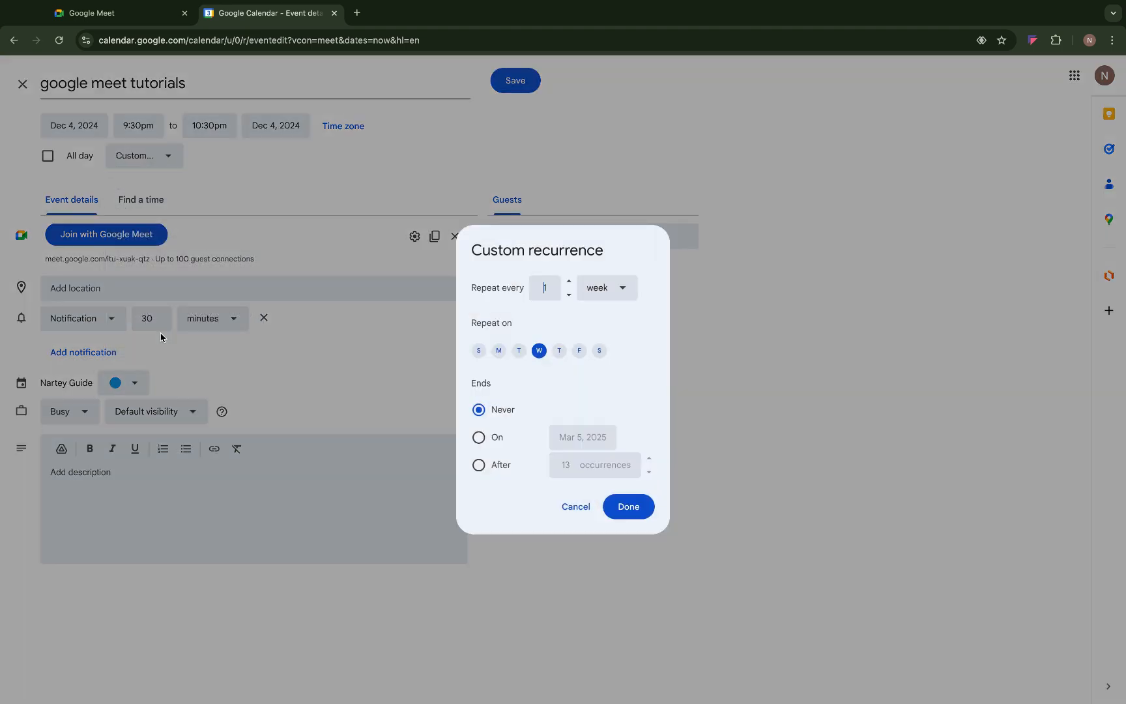
{"action": "left_click", "coordinate": [554, 288]}
{"action": "type", "text": "2"}
{"action": "left_click", "coordinate": [501, 352]}
{"action": "left_click", "coordinate": [501, 352]}
{"action": "left_click", "coordinate": [489, 442]}
{"action": "left_click", "coordinate": [480, 467]}
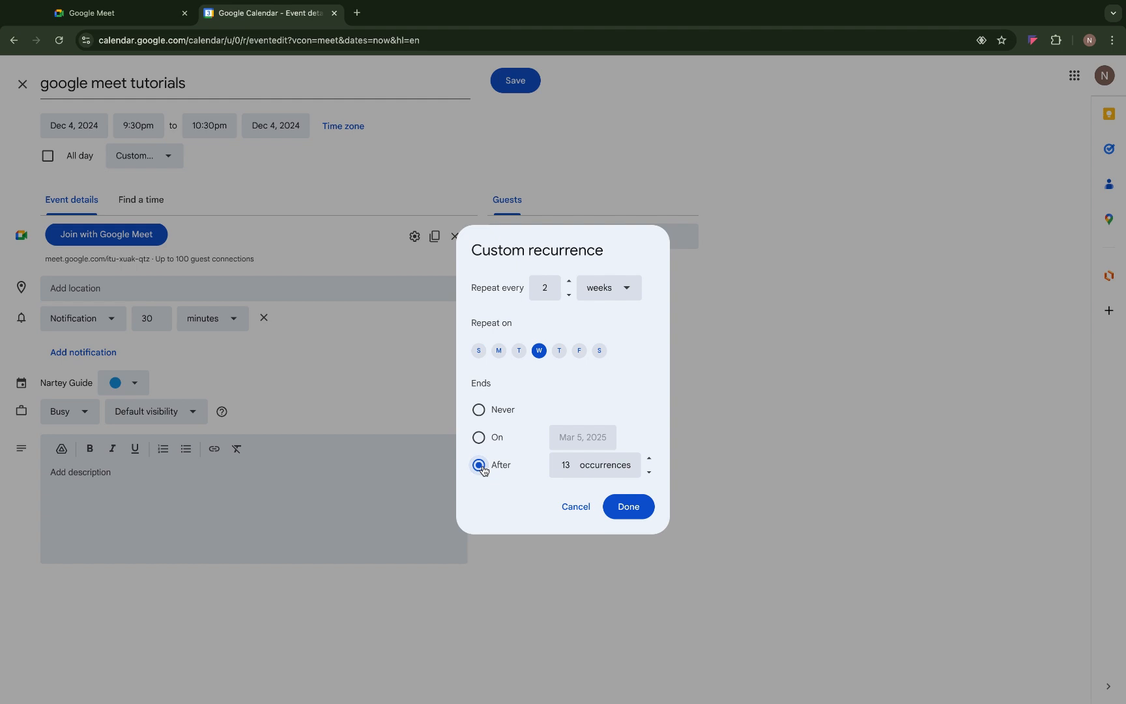
{"action": "left_click", "coordinate": [654, 512]}
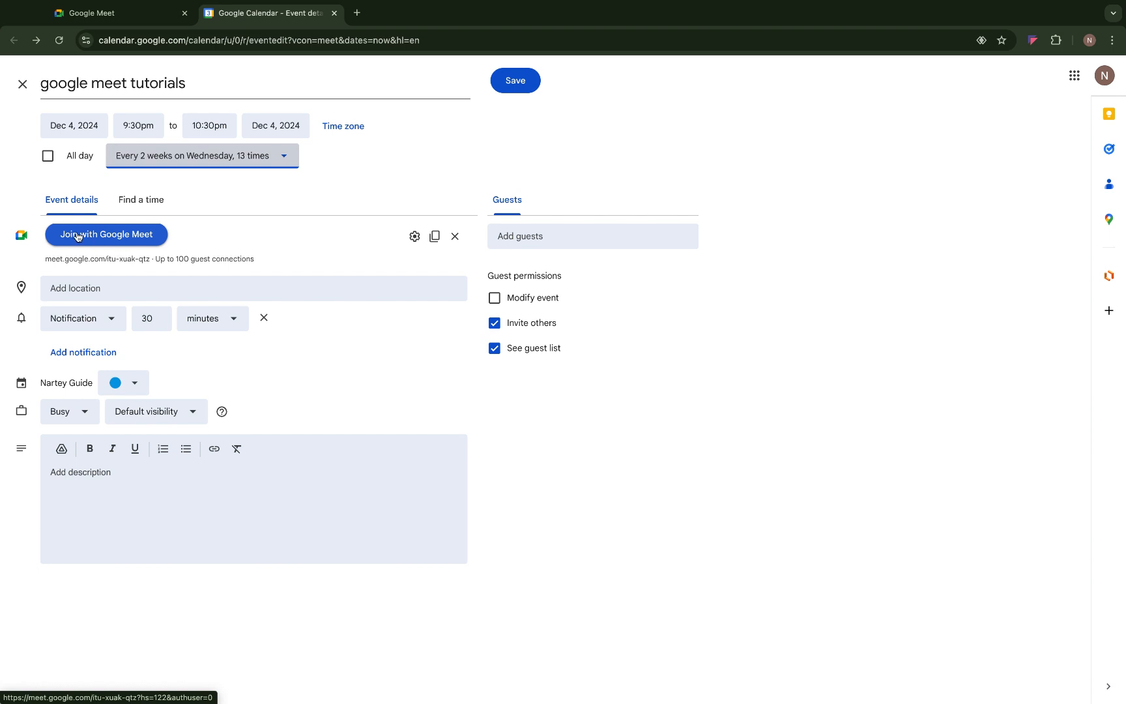
{"action": "left_click_drag", "start_coordinate": [51, 261], "coordinate": [70, 258]}
{"action": "left_click", "coordinate": [149, 259]}
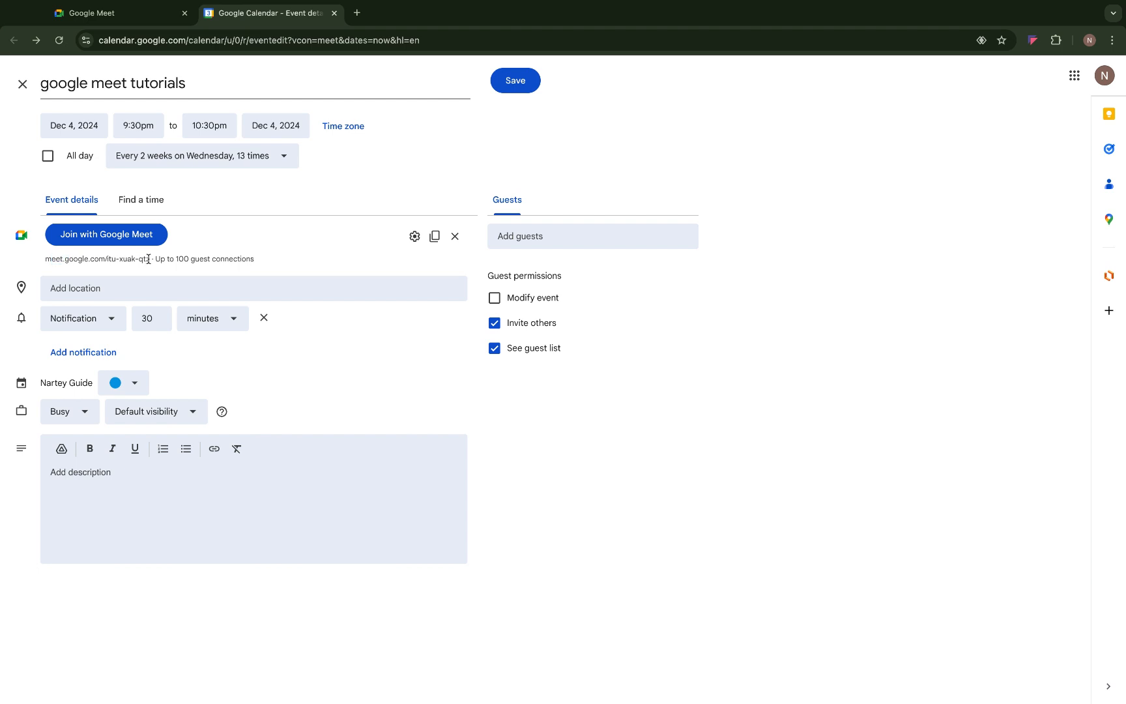
{"action": "left_click", "coordinate": [102, 290]}
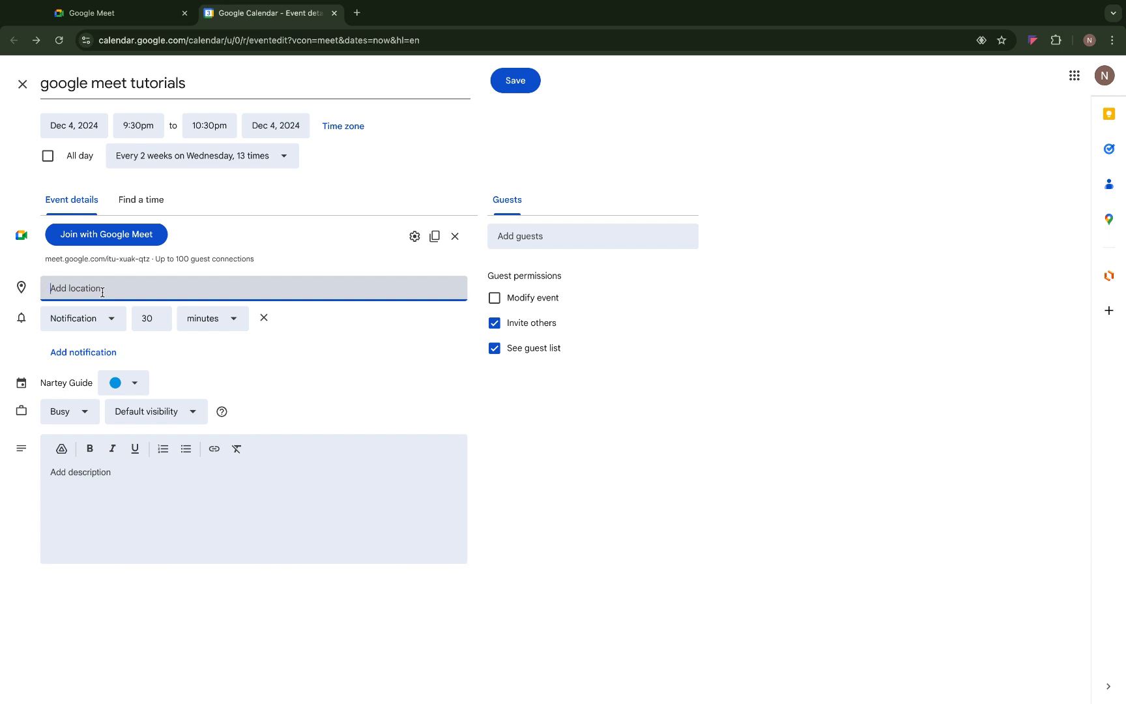
Switch the event's reminder type to Email and back to Notification
{"action": "left_click", "coordinate": [117, 319]}
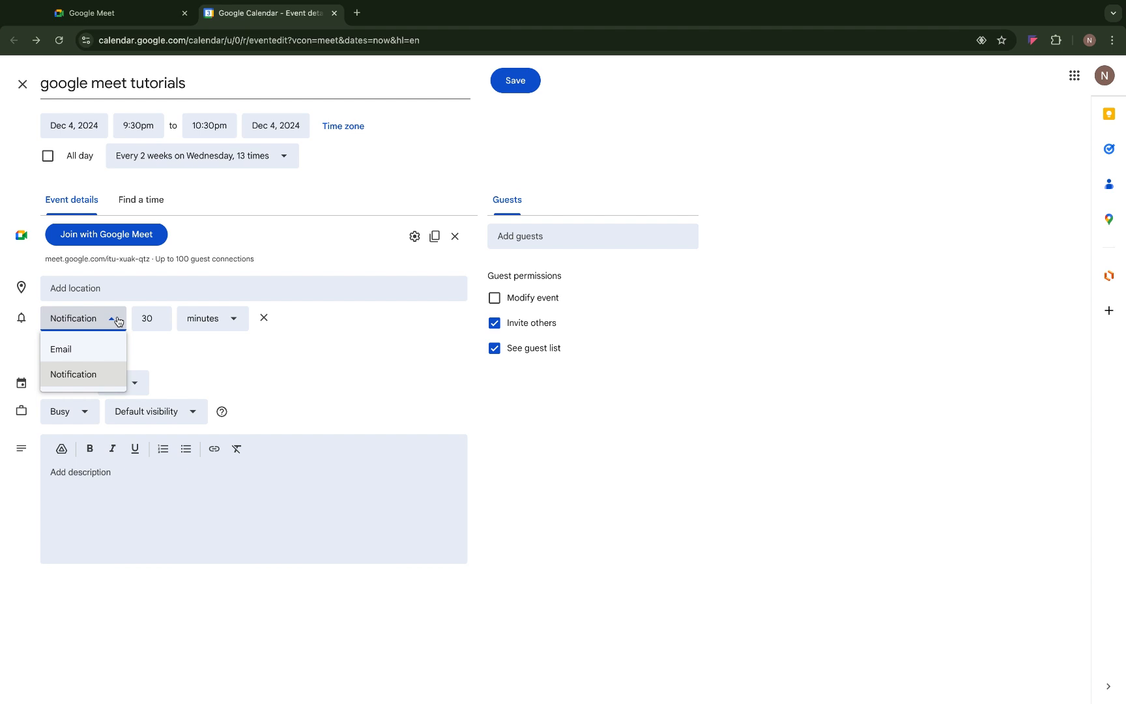
{"action": "left_click", "coordinate": [77, 353]}
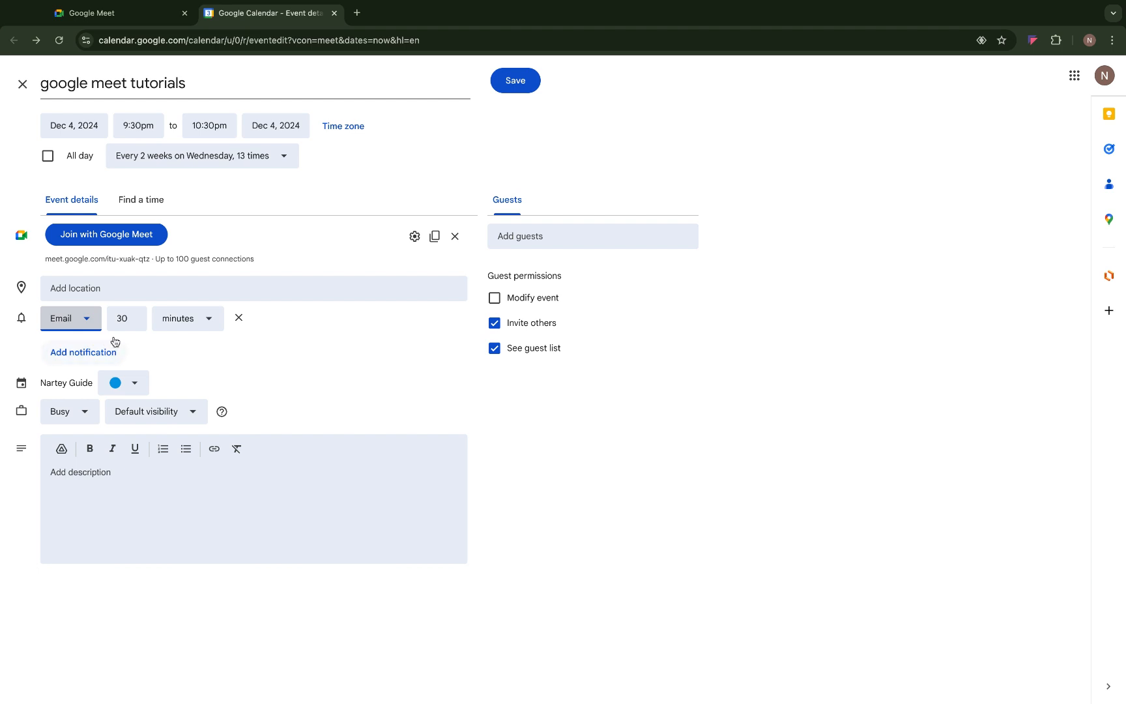
{"action": "left_click", "coordinate": [87, 322]}
{"action": "left_click", "coordinate": [72, 373]}
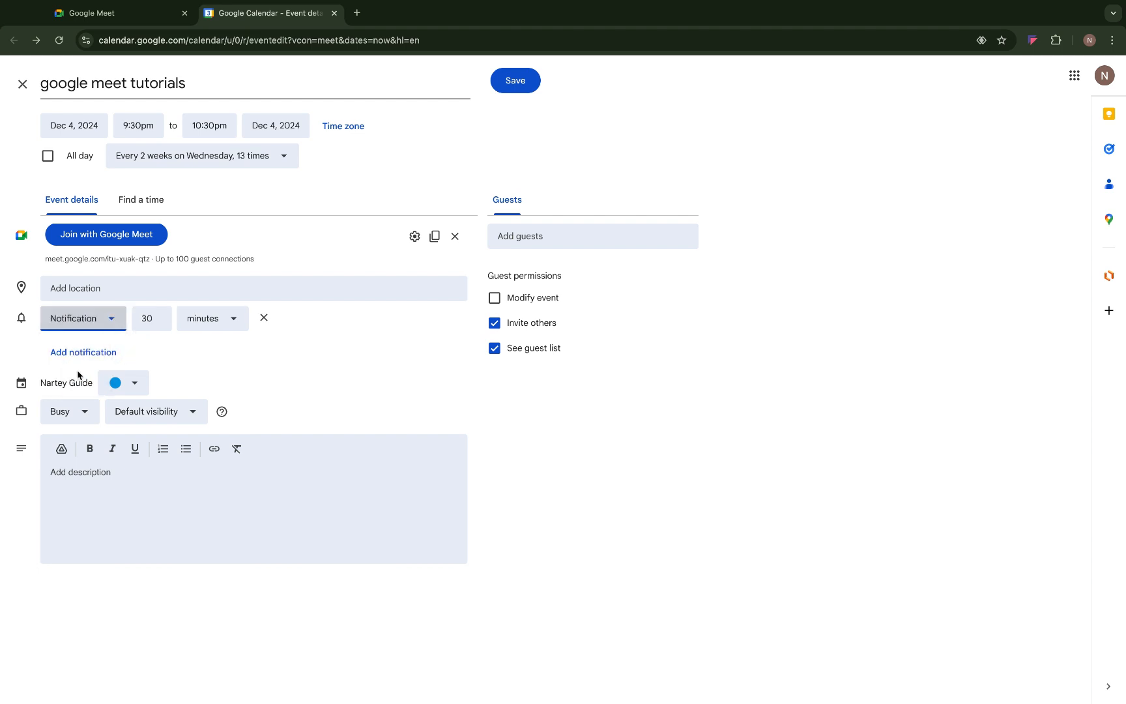
Set the event's notification lead time to 29 minutes
{"action": "left_click", "coordinate": [155, 325]}
{"action": "left_click", "coordinate": [156, 323]}
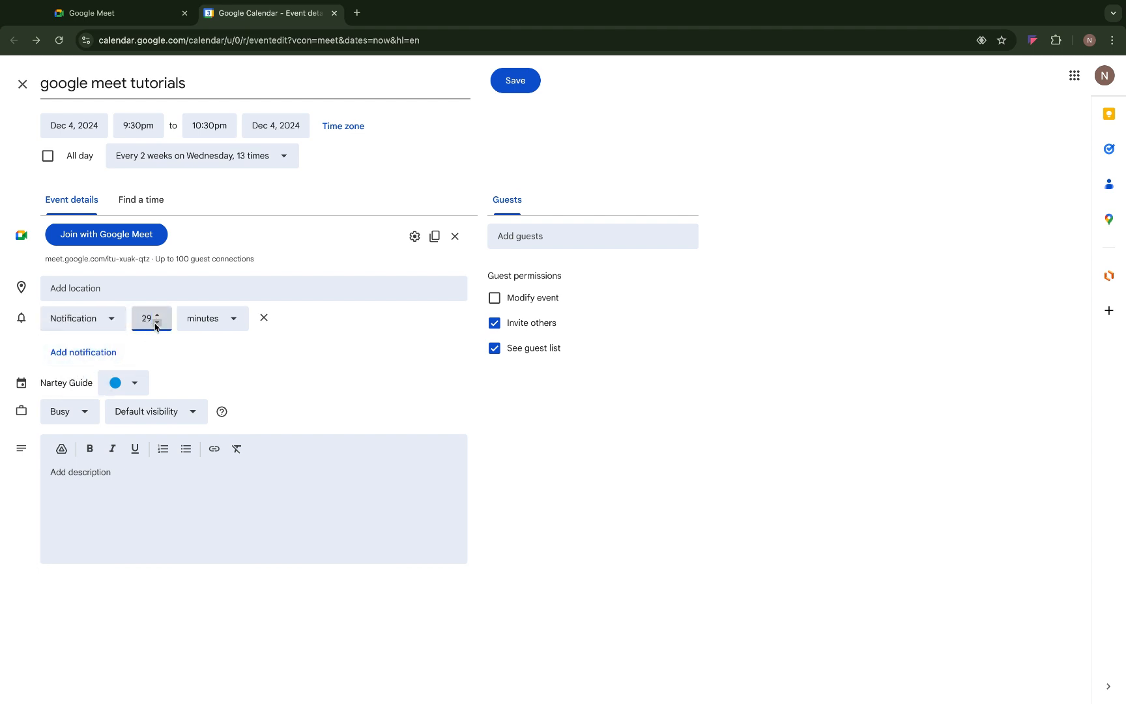
Set the event's notification lead time to 21 hours
{"action": "left_click", "coordinate": [157, 323]}
{"action": "left_click", "coordinate": [157, 323]}
{"action": "left_click", "coordinate": [157, 324]}
{"action": "left_click", "coordinate": [157, 323]}
{"action": "left_click", "coordinate": [156, 324]}
{"action": "left_click", "coordinate": [156, 324]}
{"action": "left_click", "coordinate": [156, 323]}
{"action": "left_click", "coordinate": [228, 324]}
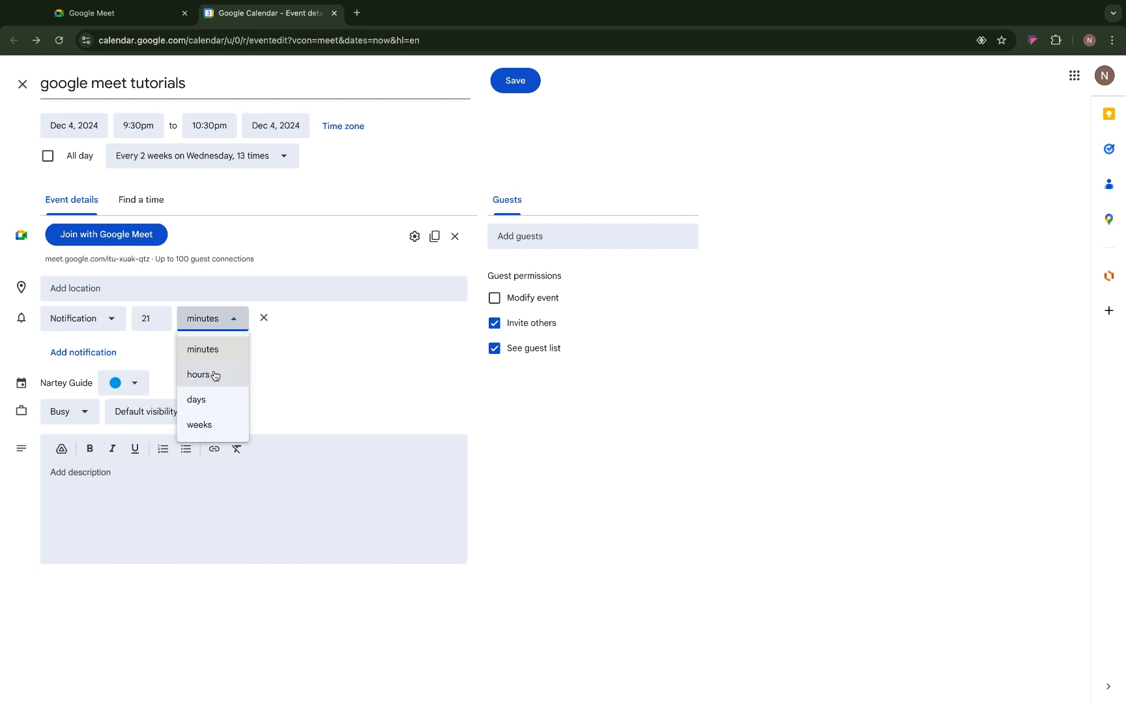
{"action": "left_click", "coordinate": [215, 375]}
{"action": "left_click", "coordinate": [225, 320]}
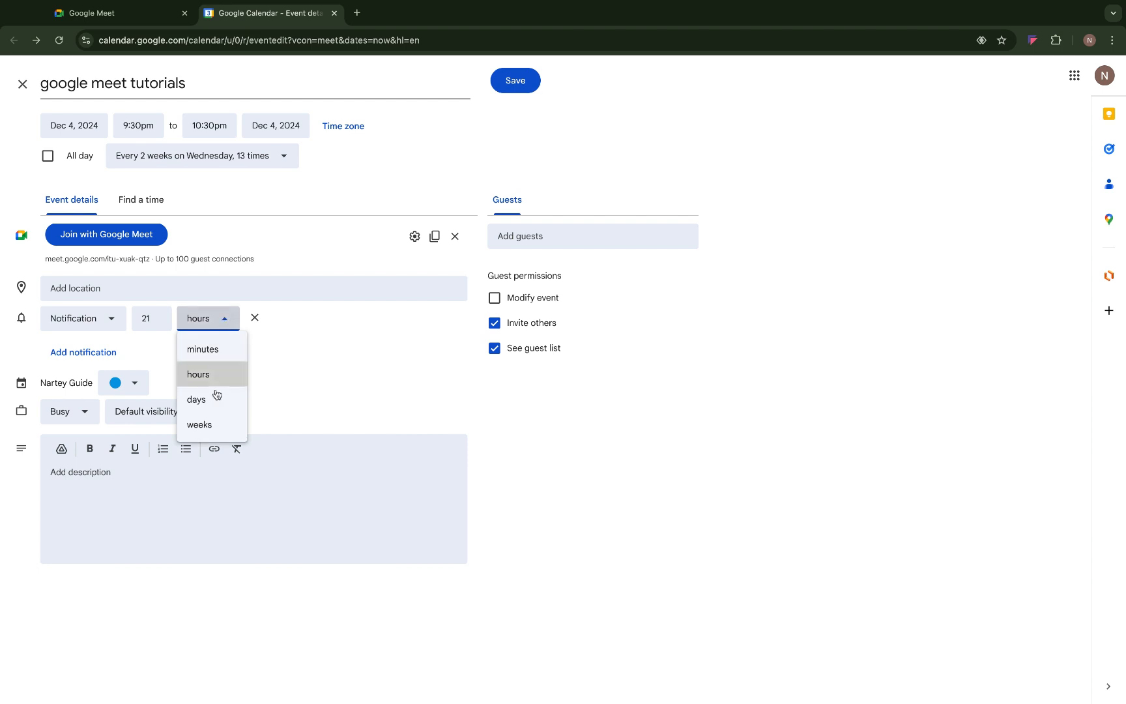
{"action": "left_click", "coordinate": [167, 360]}
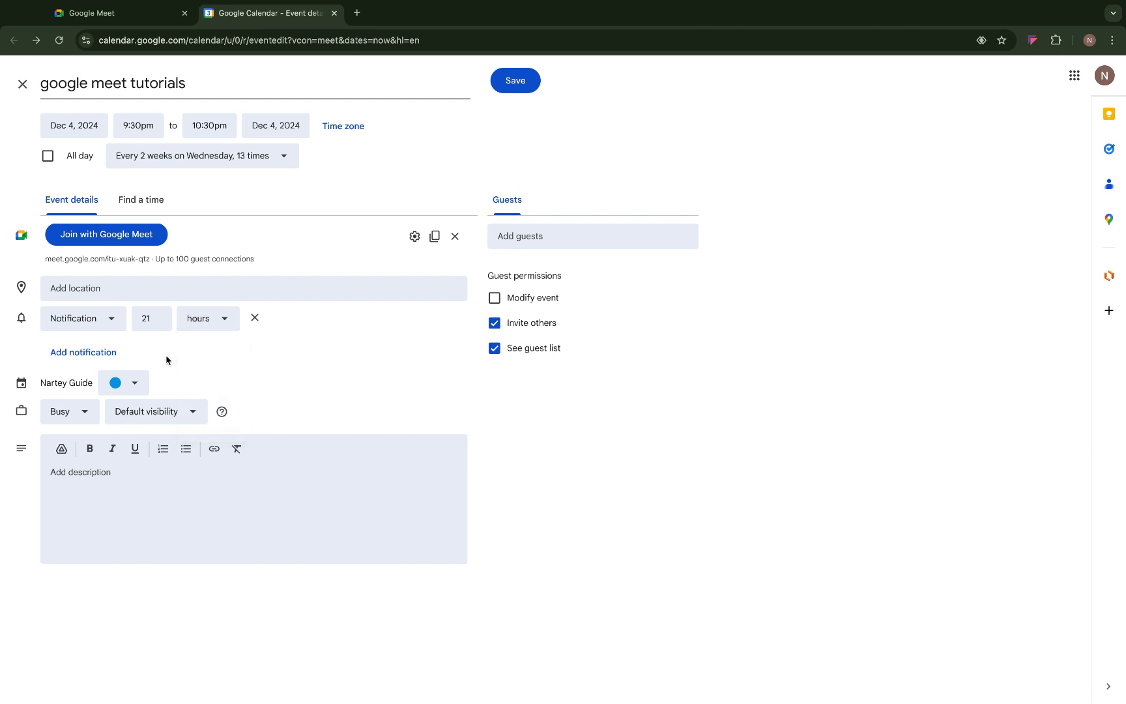
Change the event's color to dark green
{"action": "left_click", "coordinate": [135, 384]}
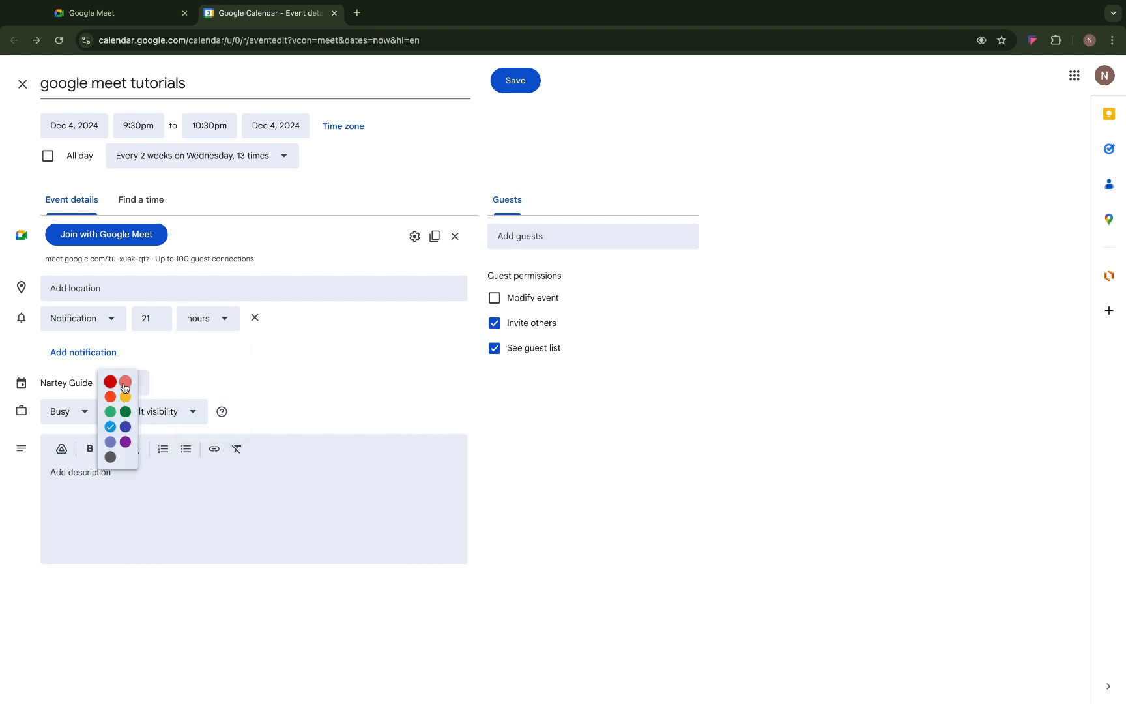
{"action": "left_click", "coordinate": [125, 411]}
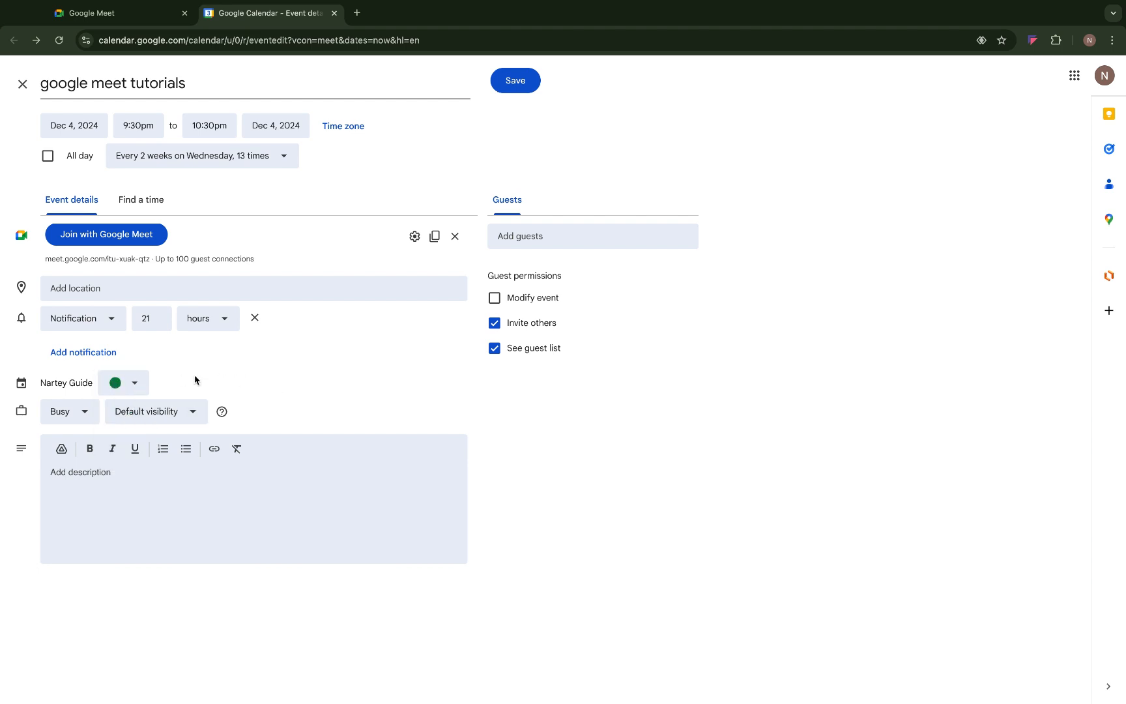
Mark the event's availability as Busy and set its visibility to Public
{"action": "left_click", "coordinate": [84, 412]}
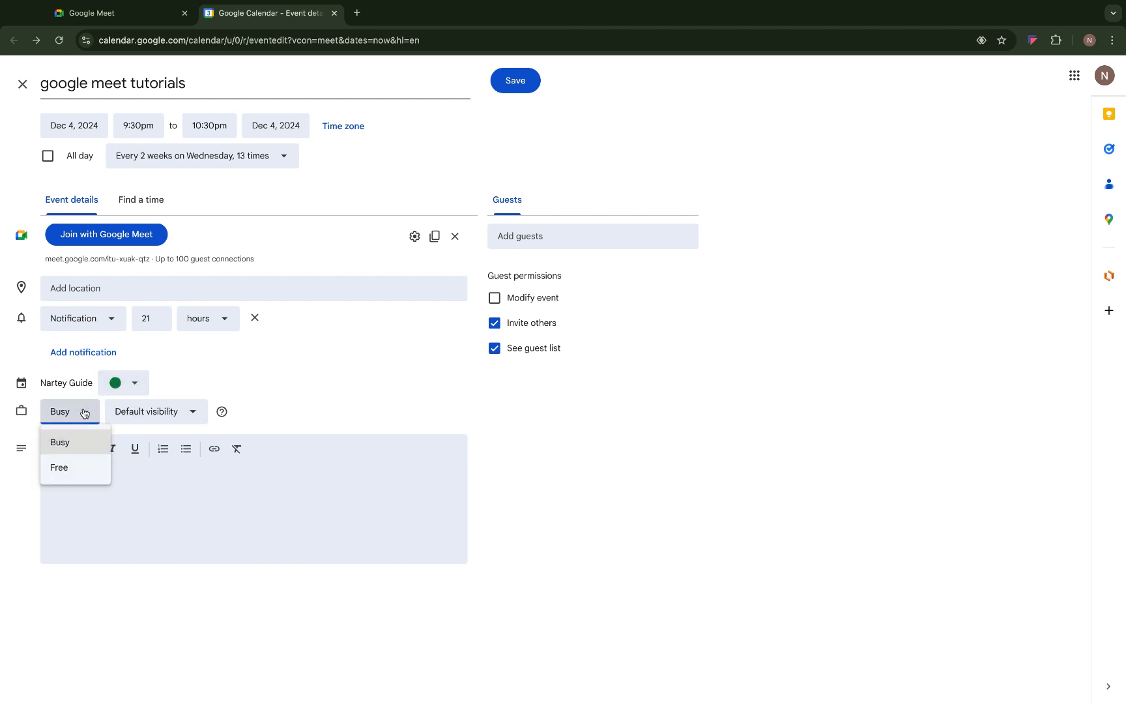
{"action": "left_click", "coordinate": [61, 449]}
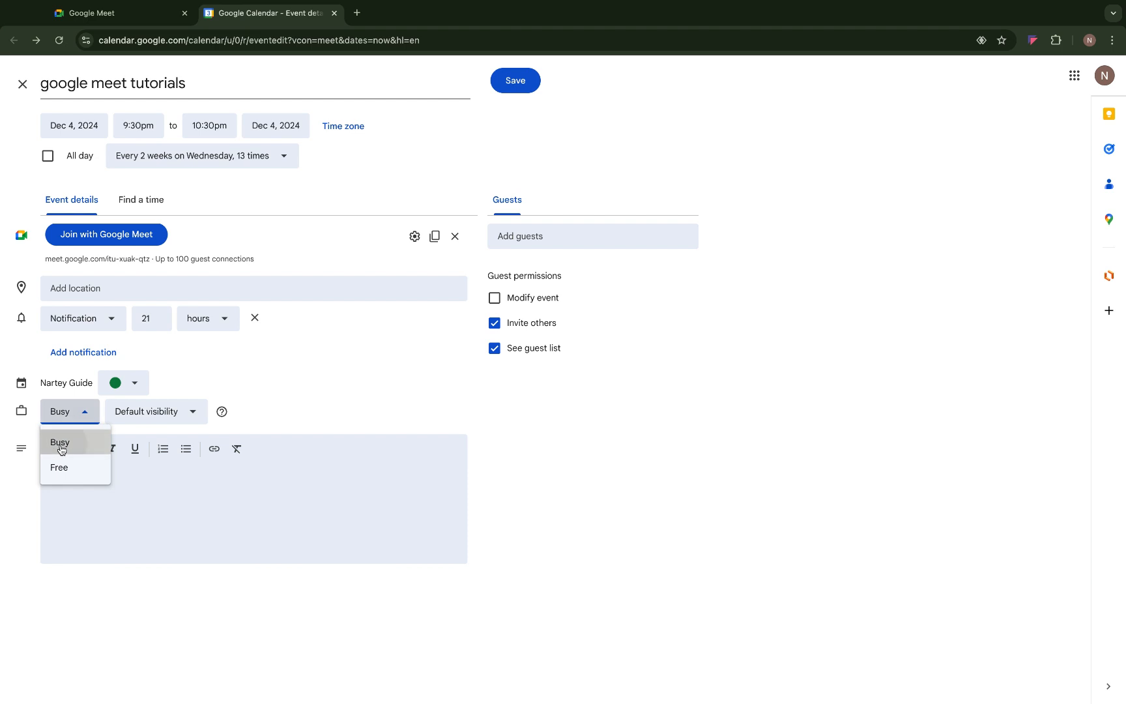
{"action": "left_click", "coordinate": [197, 414]}
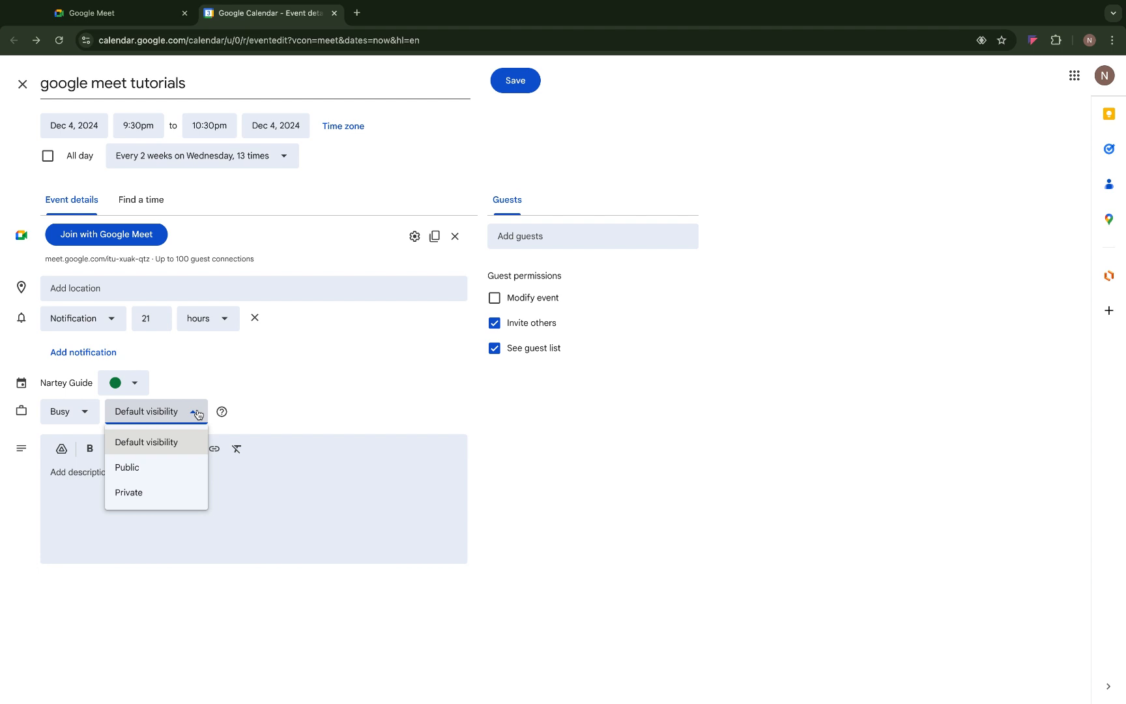
{"action": "left_click", "coordinate": [143, 471]}
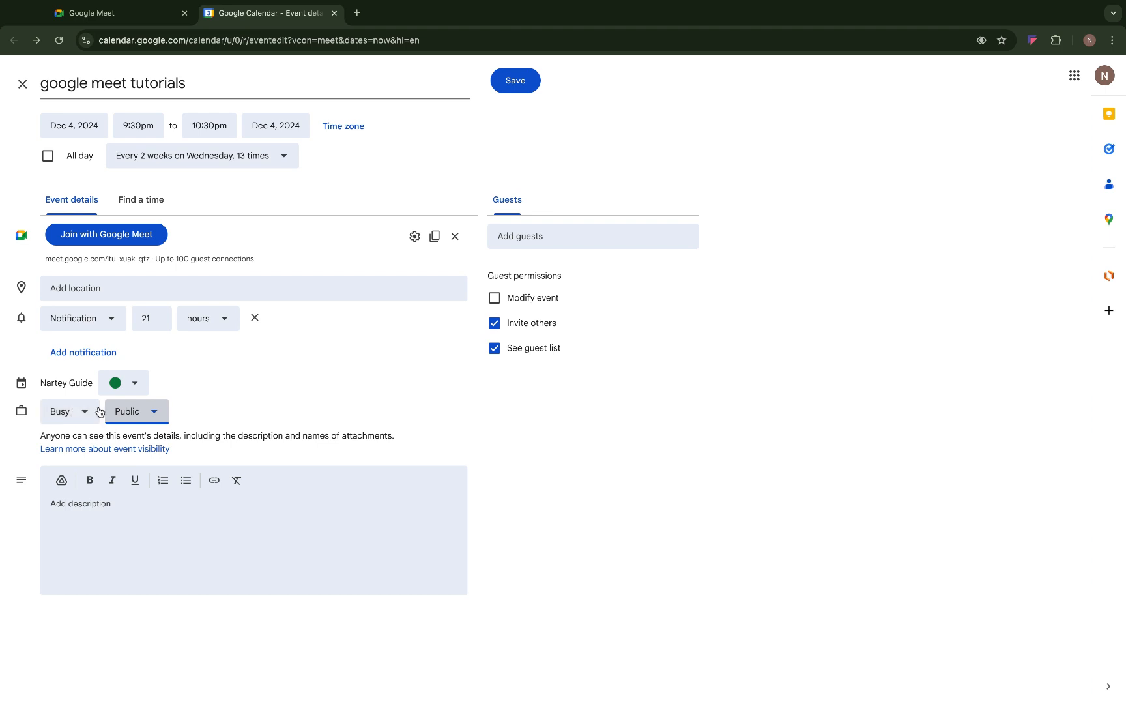
Bring up the guest suggestions without adding anyone, and switch the Modify event guest permission on and back off
{"action": "left_click", "coordinate": [65, 504]}
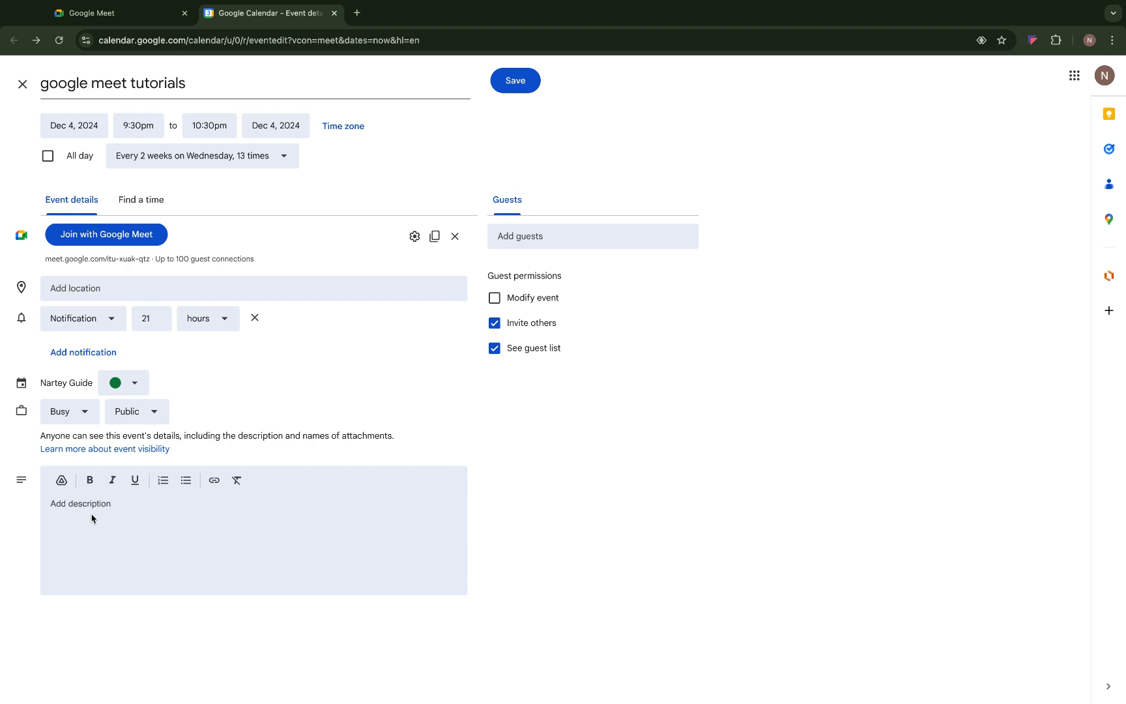
{"action": "left_click", "coordinate": [549, 239]}
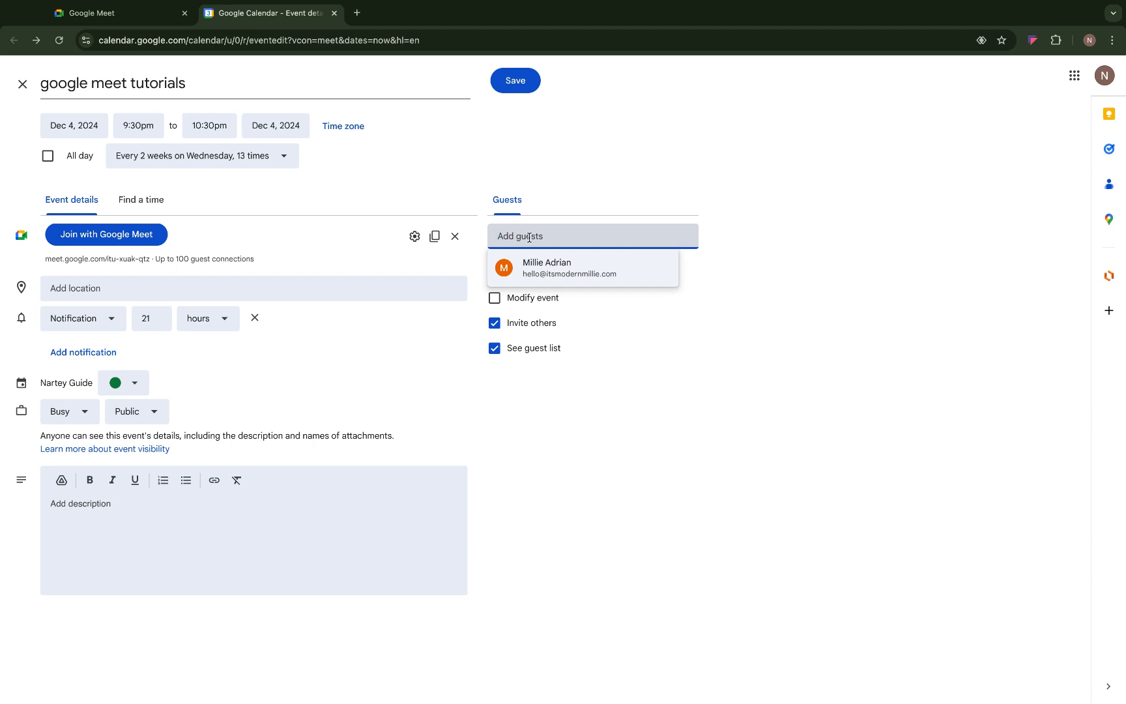
{"action": "left_click", "coordinate": [534, 170]}
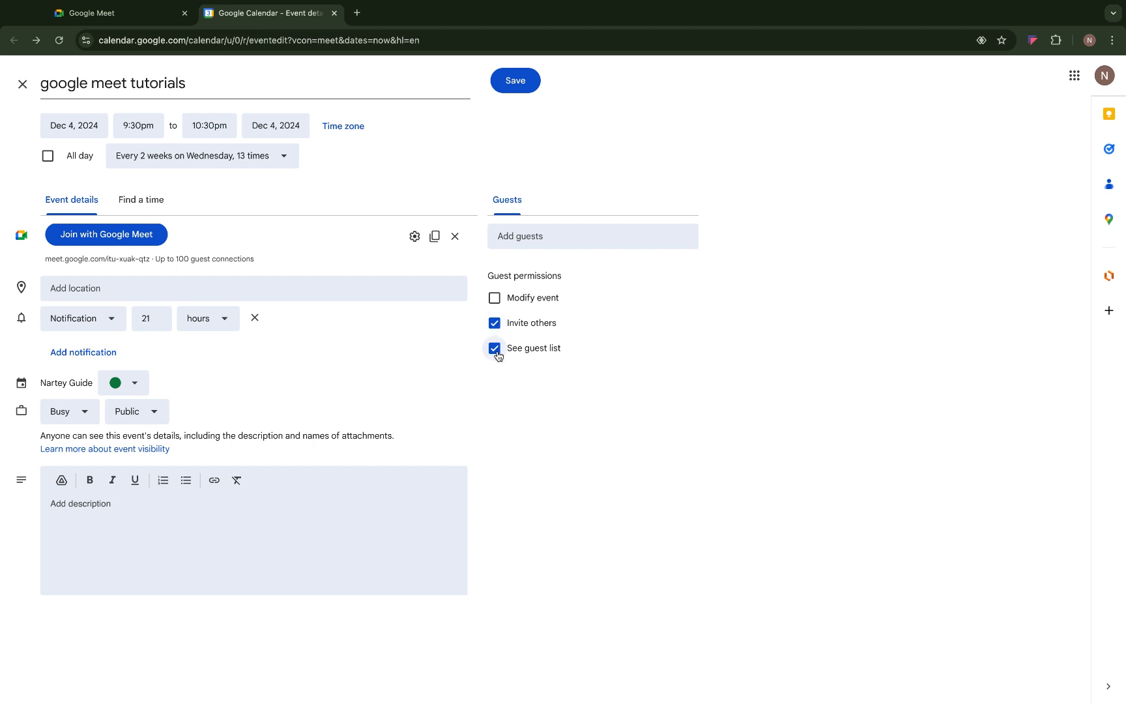
{"action": "left_click", "coordinate": [497, 302]}
{"action": "left_click", "coordinate": [497, 301]}
Save the event and open the details of "google meet tutorials" on Wednesday, December 4
{"action": "left_click", "coordinate": [525, 87]}
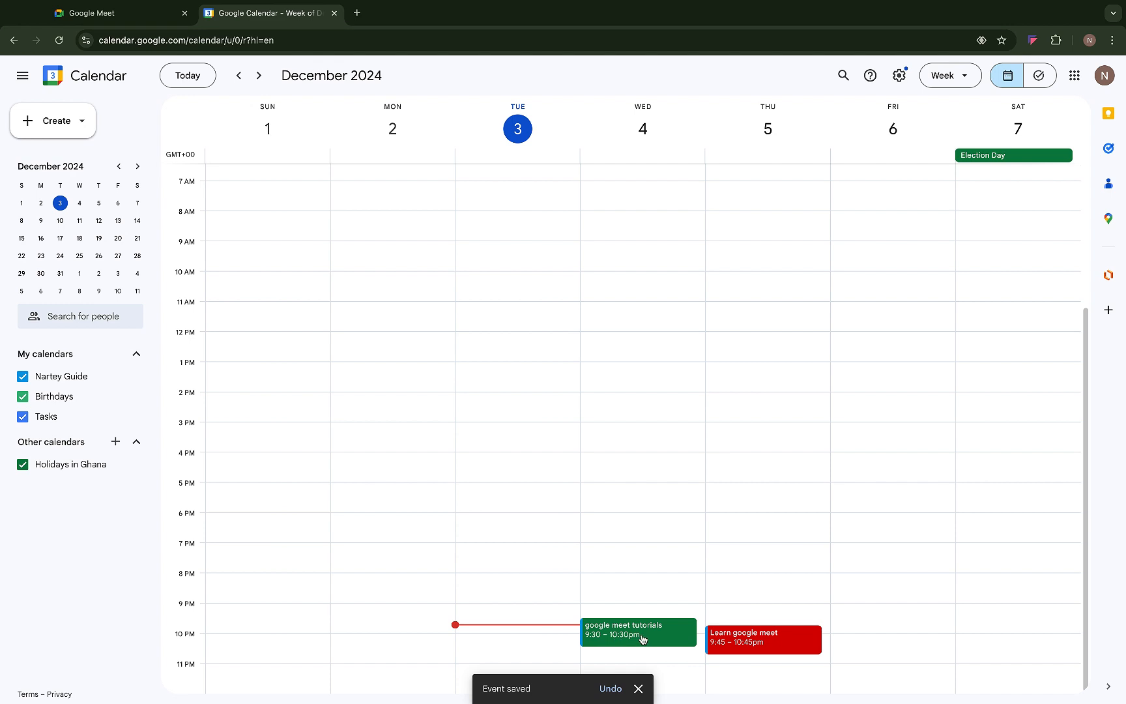
{"action": "left_click", "coordinate": [631, 638]}
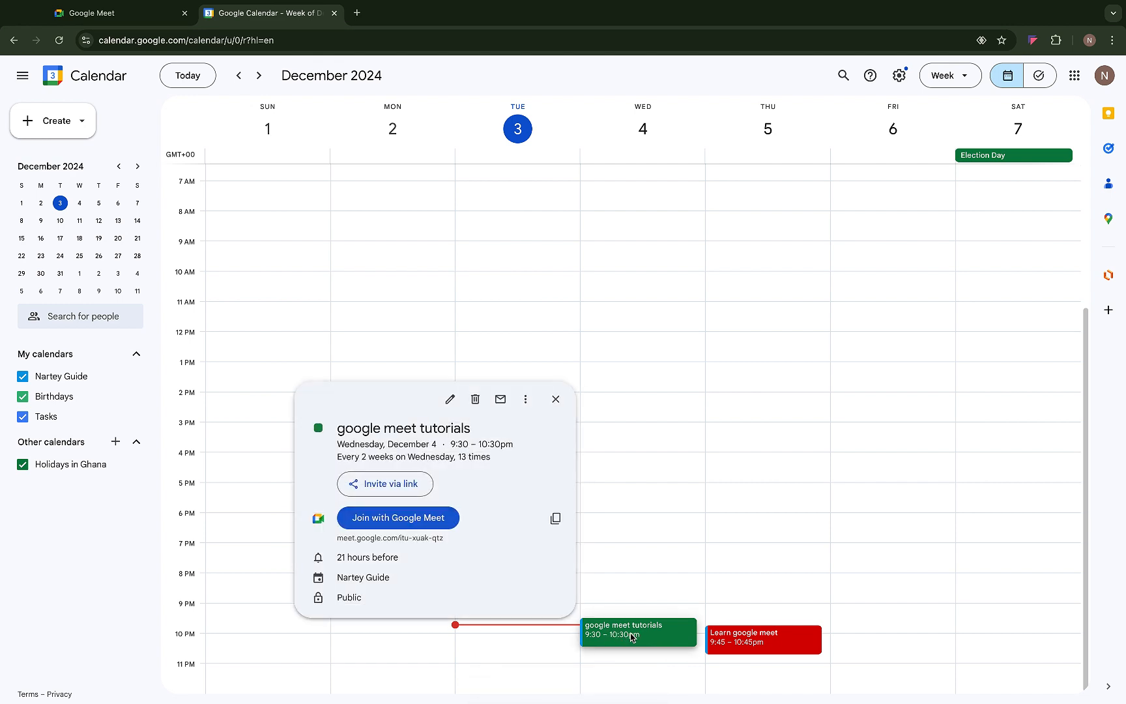